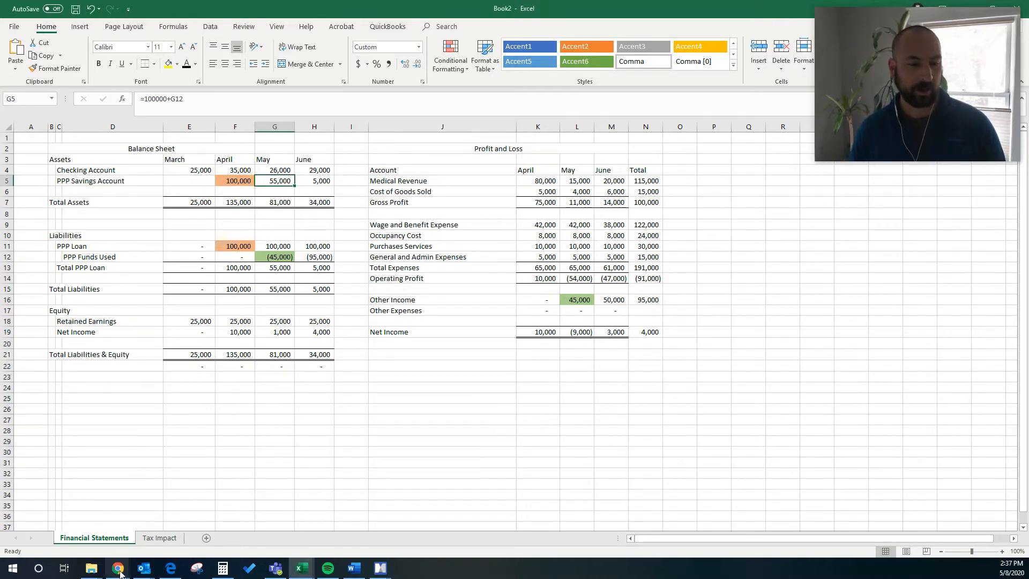
- Open the Tax Impact sheet and look at the Option 1 and Option 2 columns of the Profit and Loss
{"action": "left_click", "coordinate": [154, 542]}
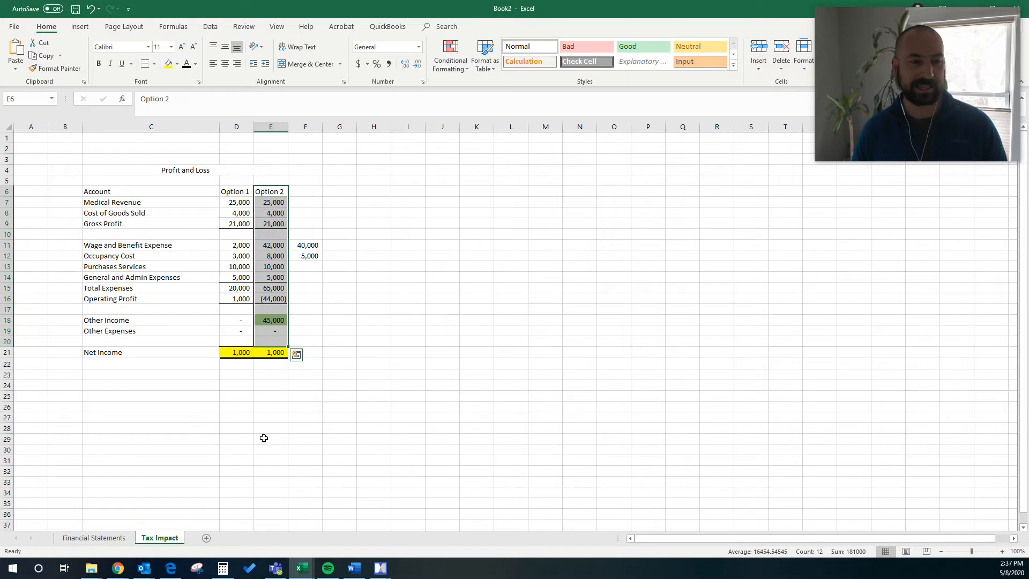
{"action": "left_click", "coordinate": [452, 341]}
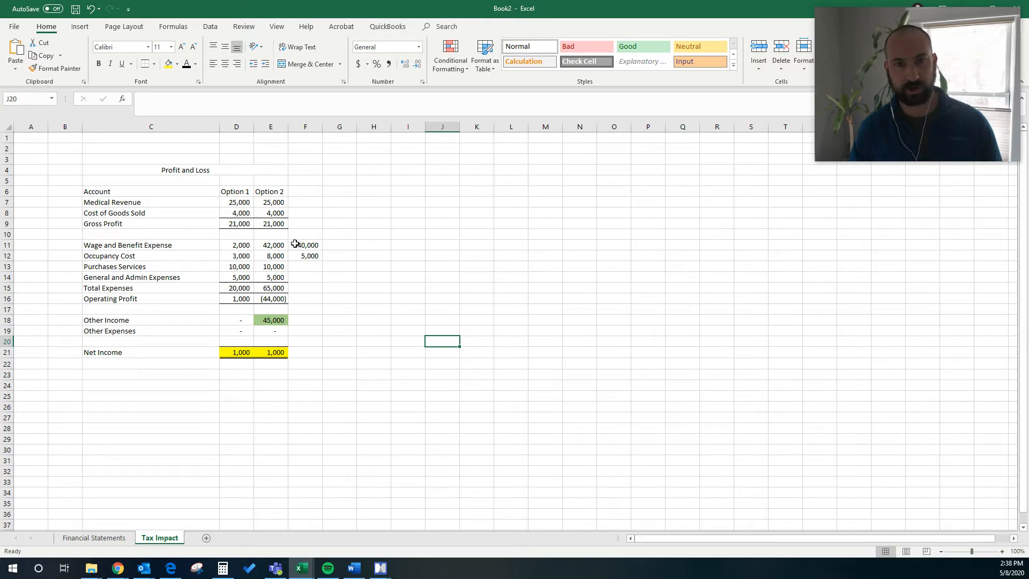
{"action": "left_click", "coordinate": [245, 189]}
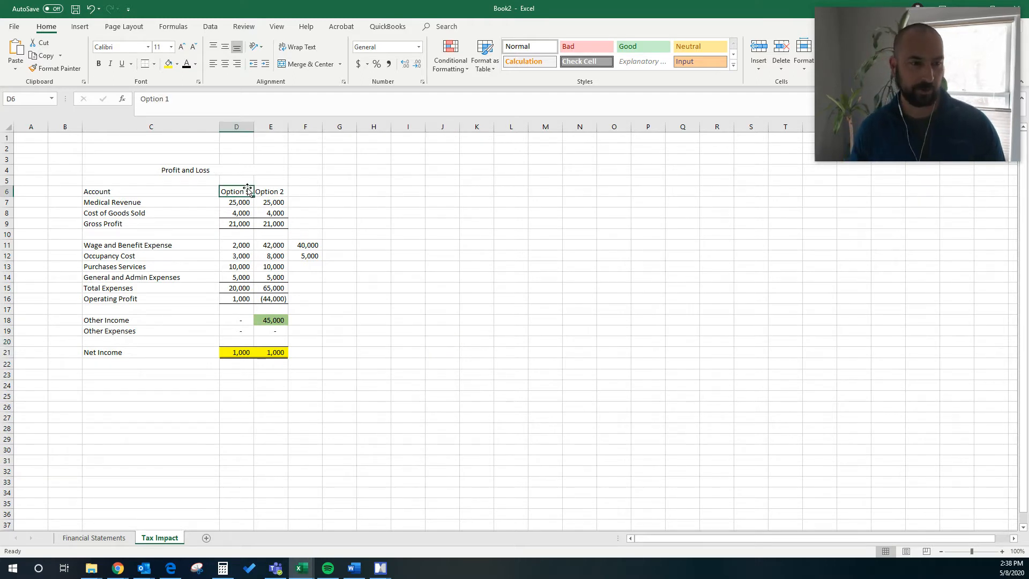
{"action": "left_click", "coordinate": [271, 194]}
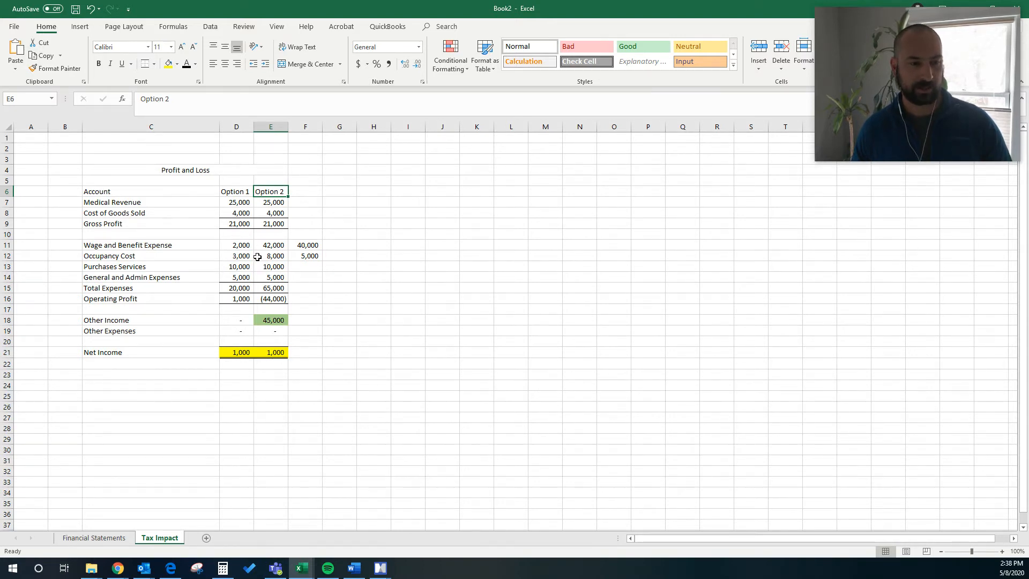
- Examine the differences between the two options for Wage and Benefit Expense and Occupancy Cost in column F, including their combined sum
{"action": "left_click", "coordinate": [301, 248]}
{"action": "left_click", "coordinate": [302, 256]}
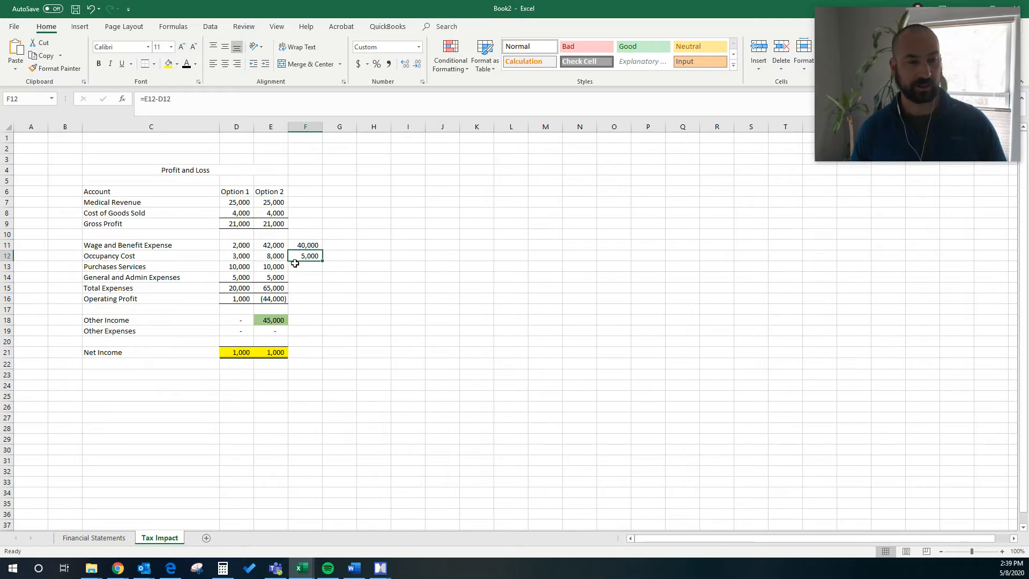
{"action": "left_click", "coordinate": [296, 246]}
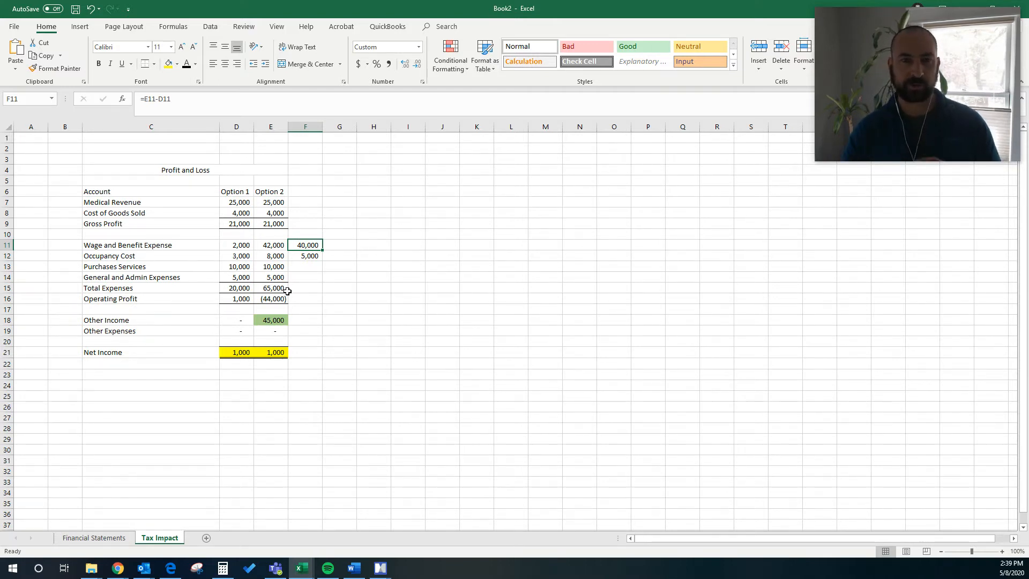
{"action": "left_click", "coordinate": [263, 246]}
{"action": "left_click", "coordinate": [239, 260]}
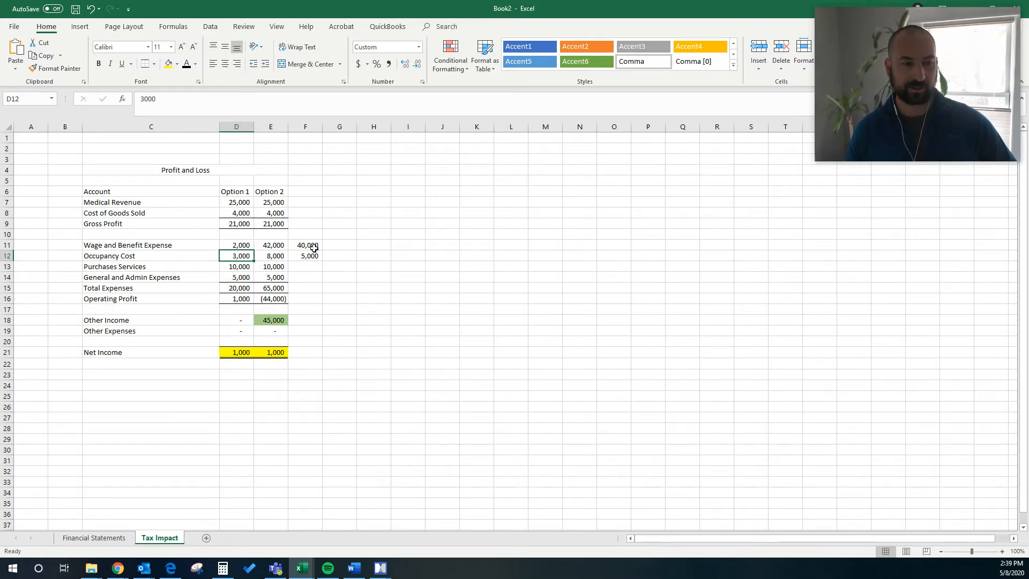
{"action": "left_click_drag", "start_coordinate": [311, 245], "coordinate": [313, 257]}
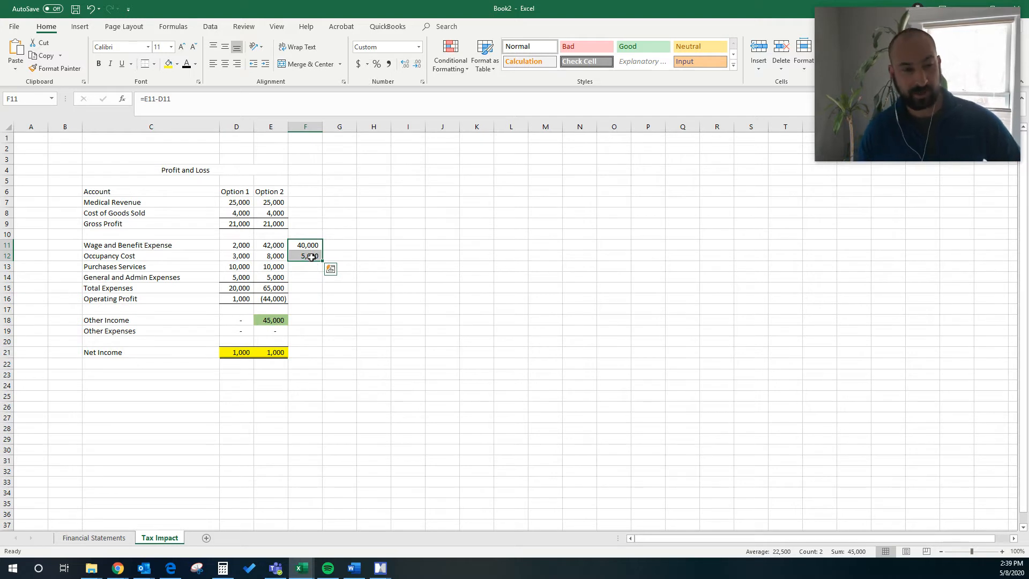
{"action": "left_click", "coordinate": [316, 257]}
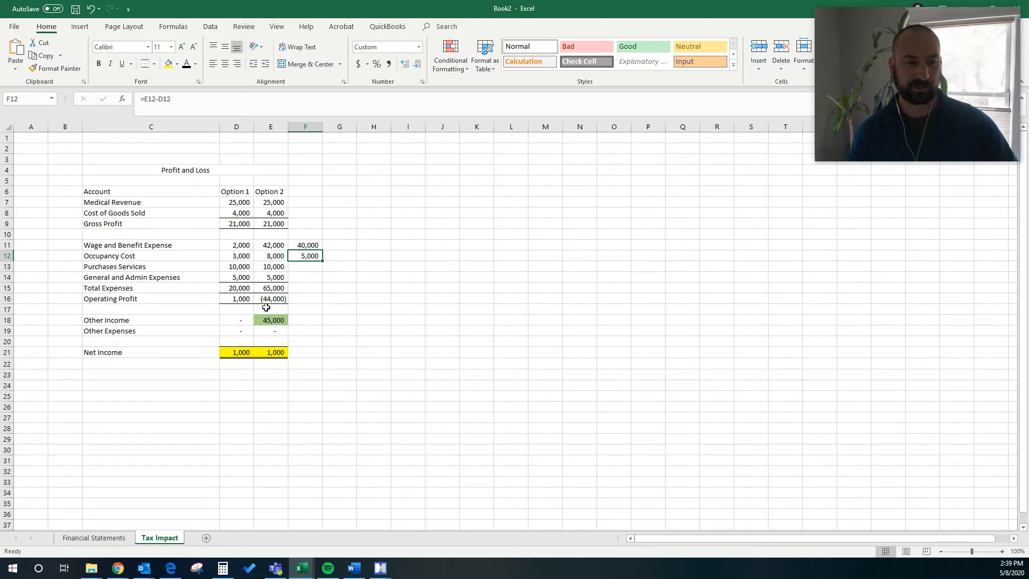
{"action": "left_click", "coordinate": [298, 246]}
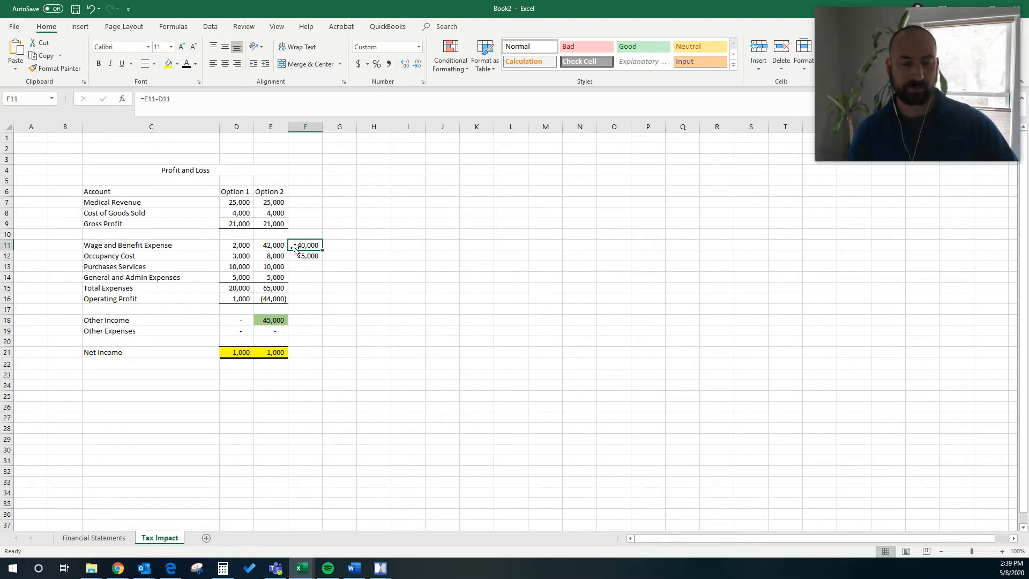
- Review Option 1's Wage and Benefit Expense, Operating Profit and Net Income
{"action": "left_click", "coordinate": [245, 248]}
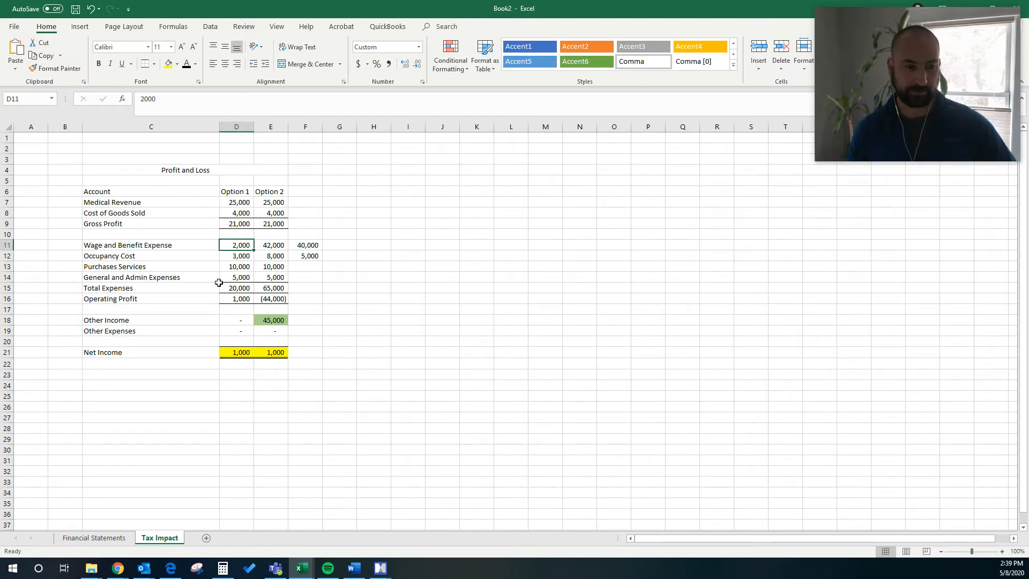
{"action": "left_click", "coordinate": [236, 298]}
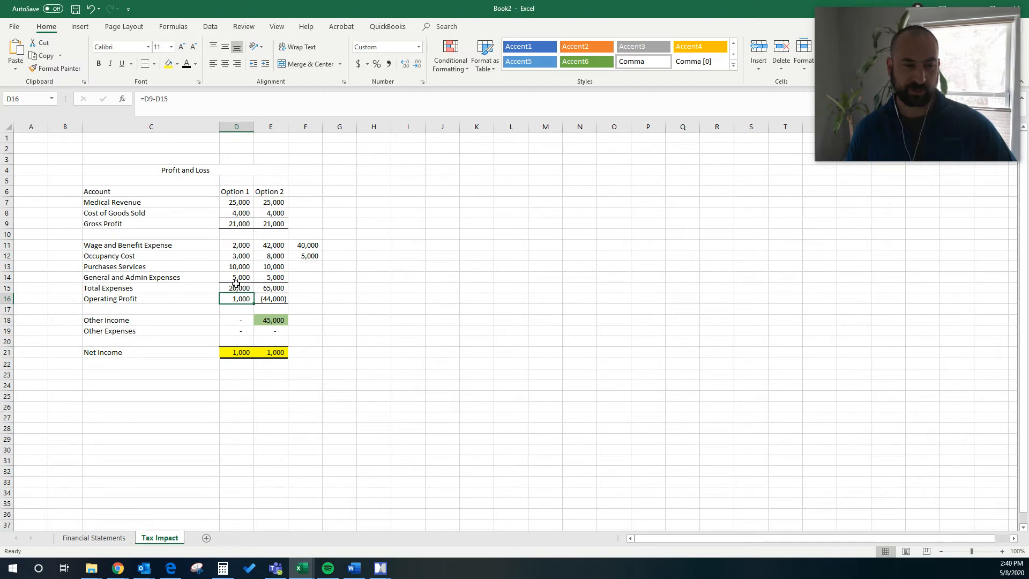
{"action": "left_click", "coordinate": [235, 354]}
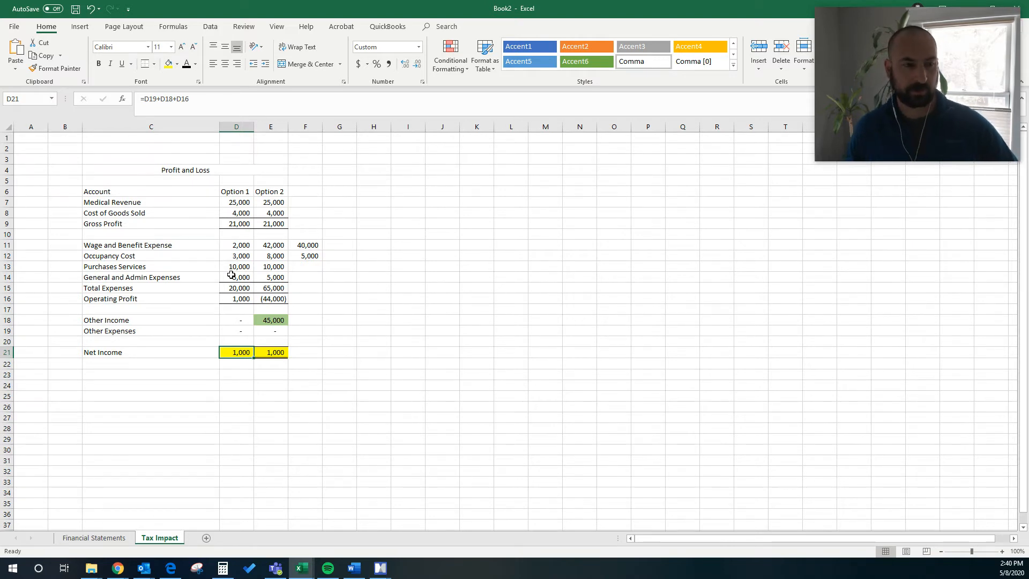
- Review Option 2's Wage and Benefit Expense, Occupancy Cost, Other Income and Net Income
{"action": "left_click", "coordinate": [273, 247]}
{"action": "left_click", "coordinate": [272, 256]}
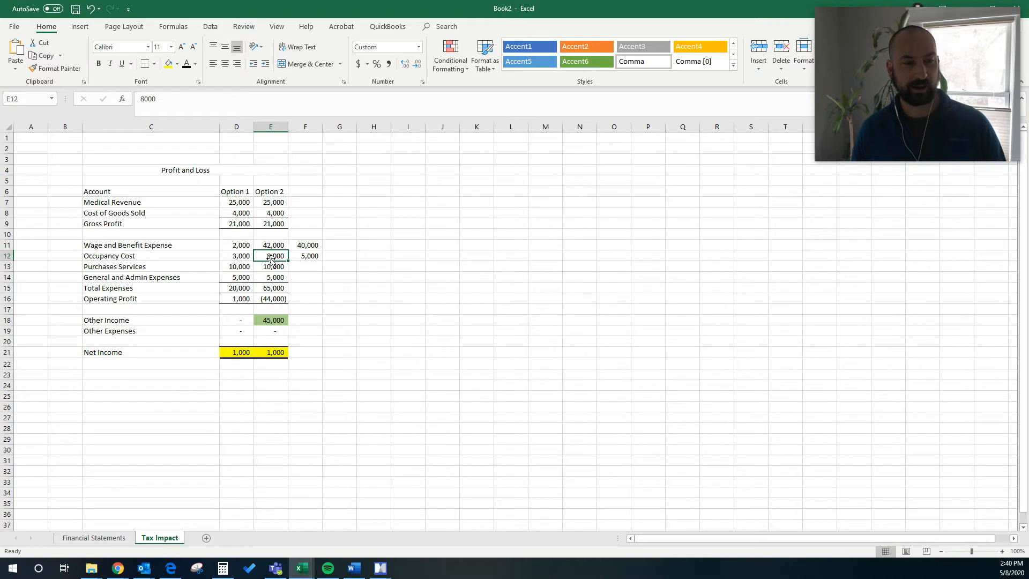
{"action": "left_click_drag", "start_coordinate": [99, 320], "coordinate": [267, 320]}
{"action": "left_click", "coordinate": [271, 320]}
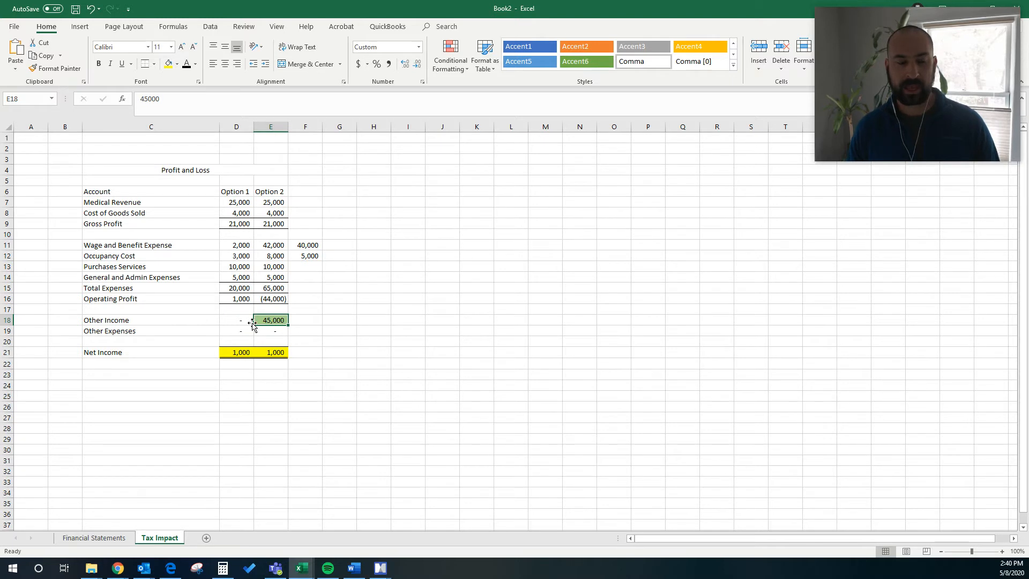
{"action": "left_click", "coordinate": [270, 351]}
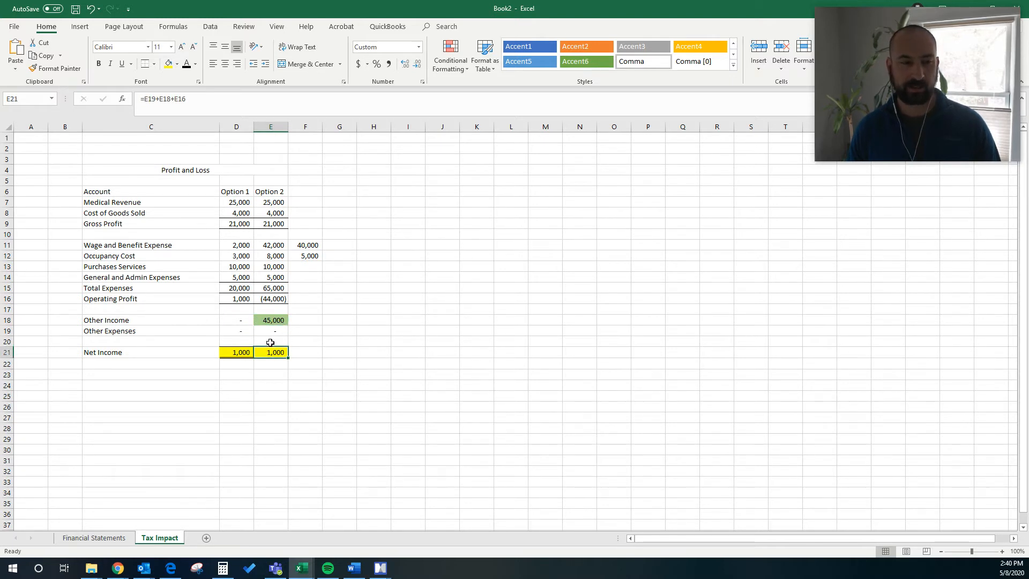
- Check Option 2's expenses, revenue and Other Income, and compare Operating Profit and Net Income across both options
{"action": "left_click_drag", "start_coordinate": [271, 246], "coordinate": [269, 276]}
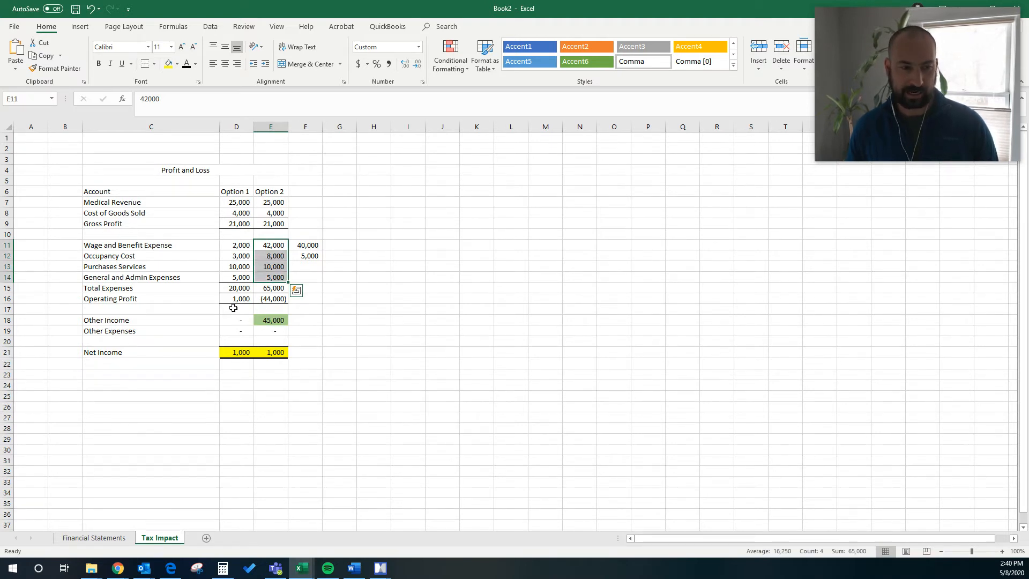
{"action": "left_click", "coordinate": [87, 298]}
{"action": "left_click_drag", "start_coordinate": [235, 302], "coordinate": [270, 299]}
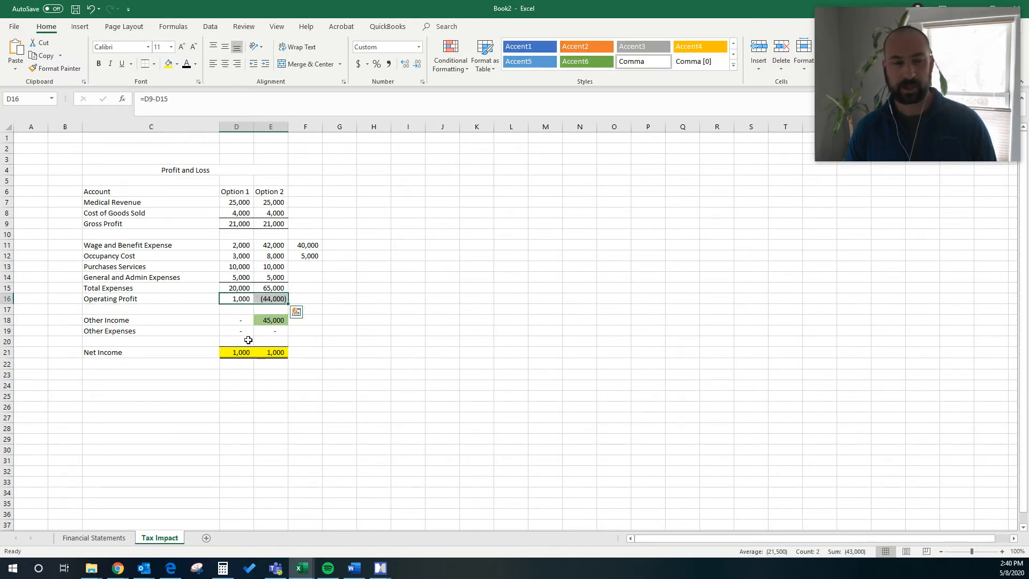
{"action": "left_click", "coordinate": [267, 319]}
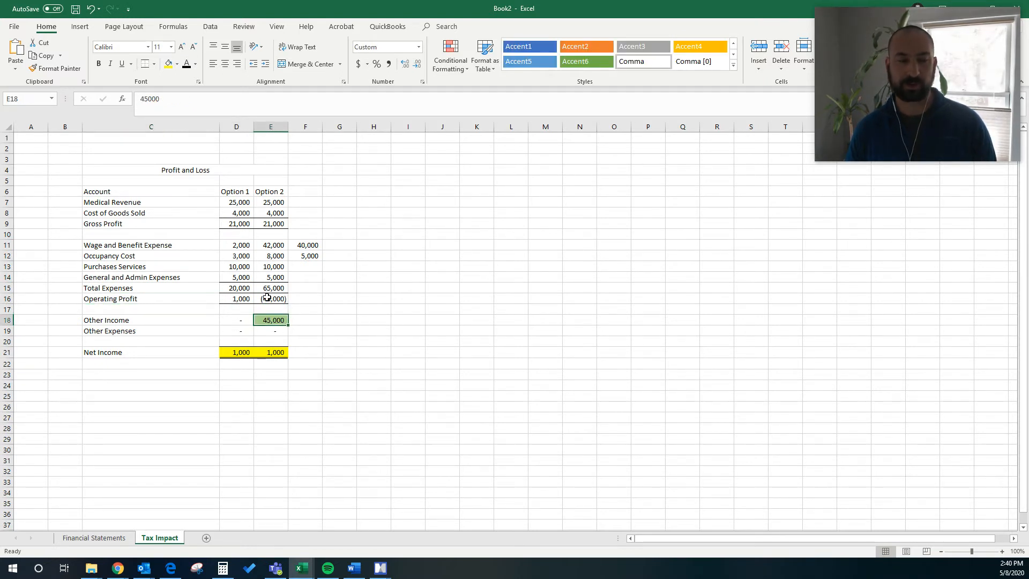
{"action": "left_click_drag", "start_coordinate": [225, 357], "coordinate": [276, 354]}
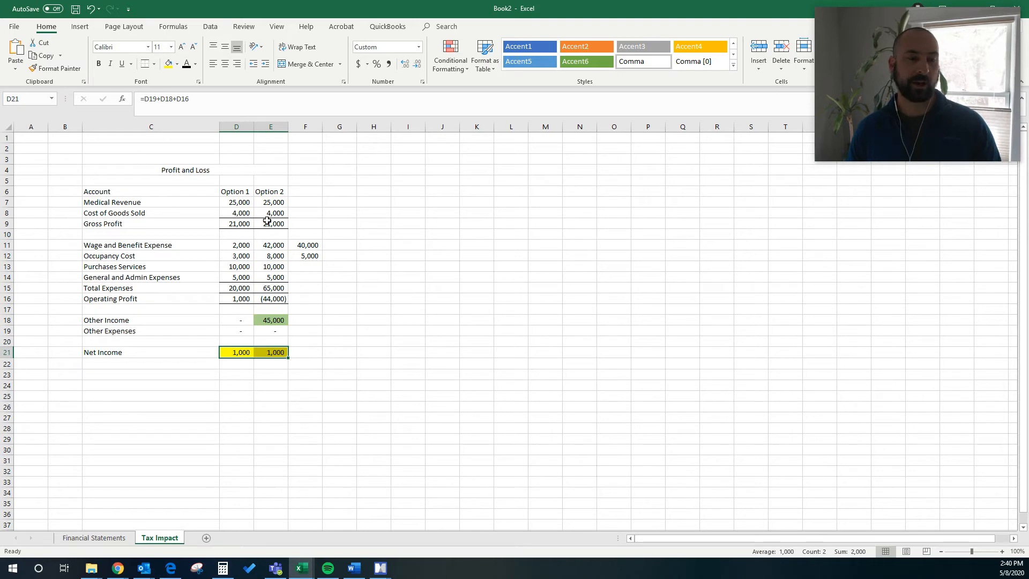
{"action": "left_click", "coordinate": [273, 199]}
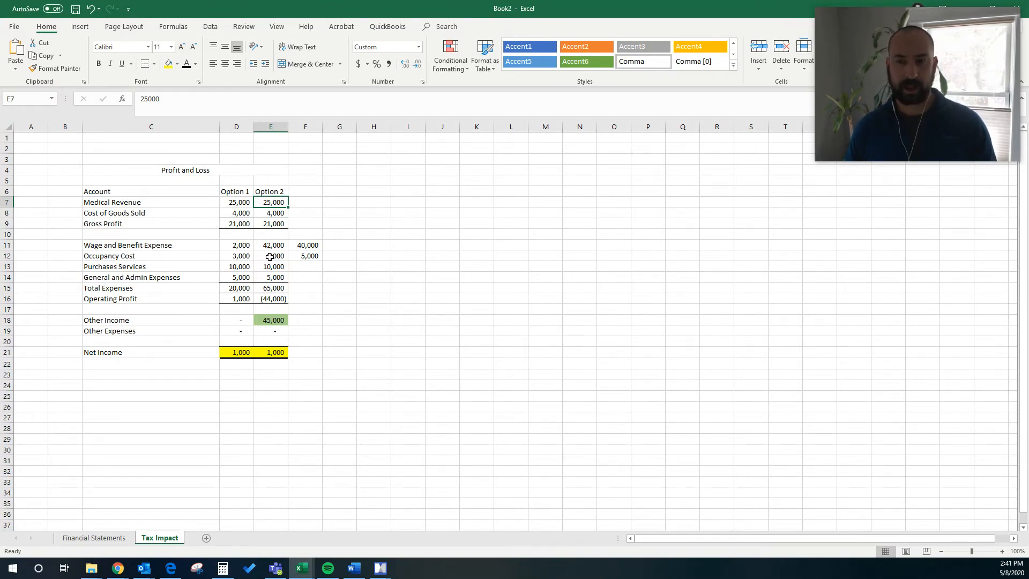
{"action": "left_click", "coordinate": [274, 322]}
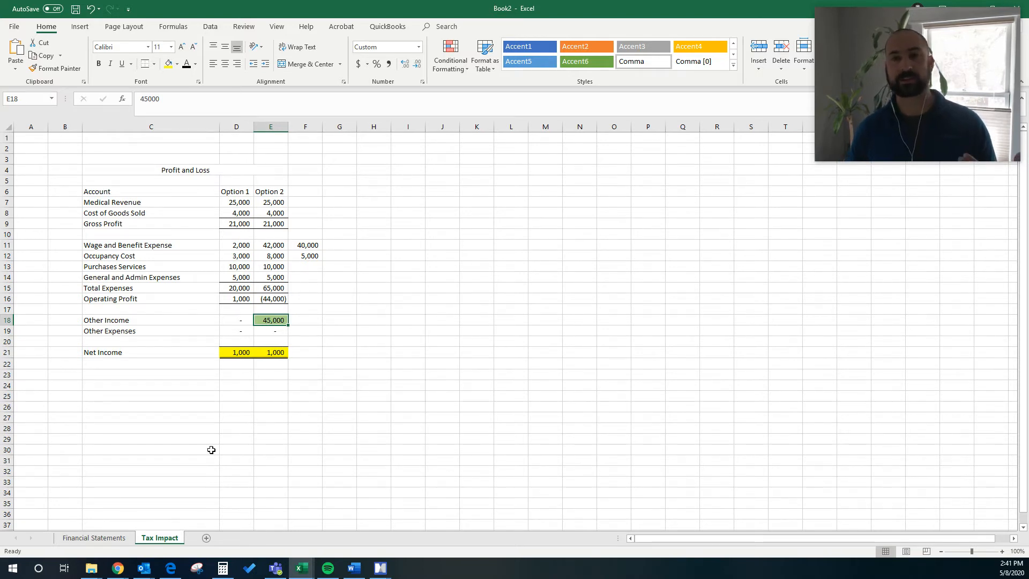
- Open the Financial Statements sheet and compare April's PPP Savings Account with the PPP Loan on the Balance Sheet
{"action": "left_click", "coordinate": [107, 537]}
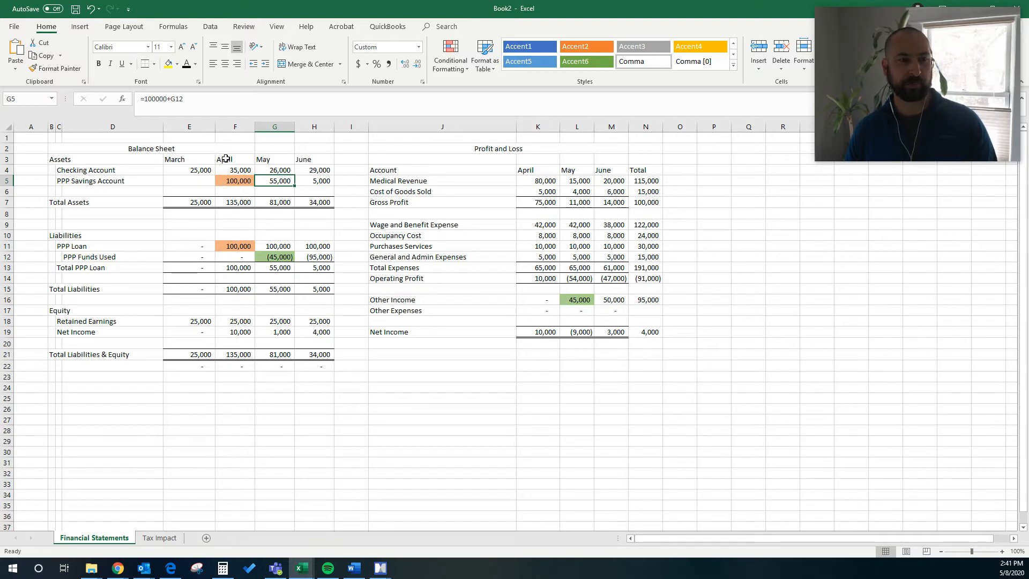
{"action": "left_click", "coordinate": [228, 181]}
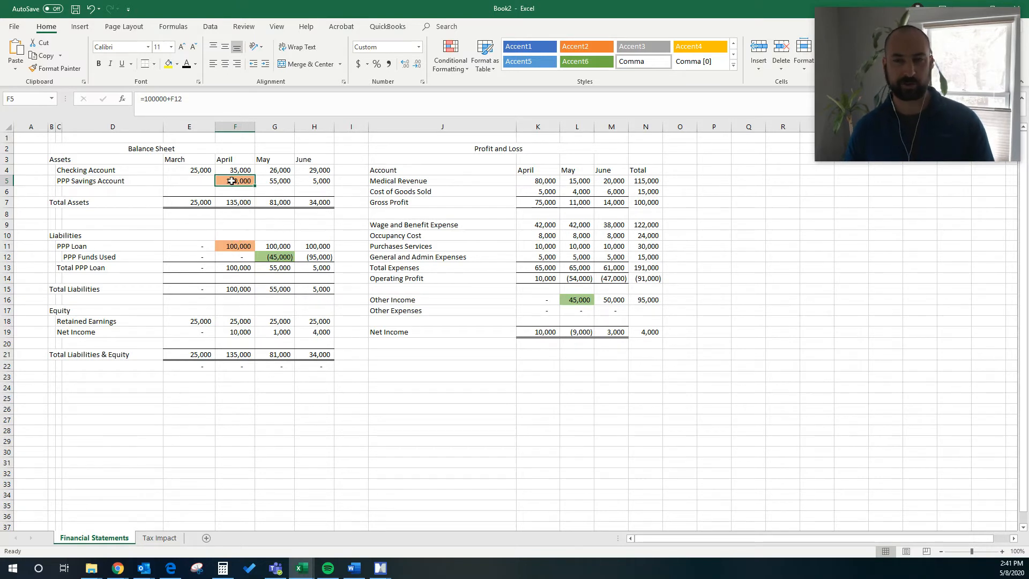
{"action": "left_click", "coordinate": [232, 246]}
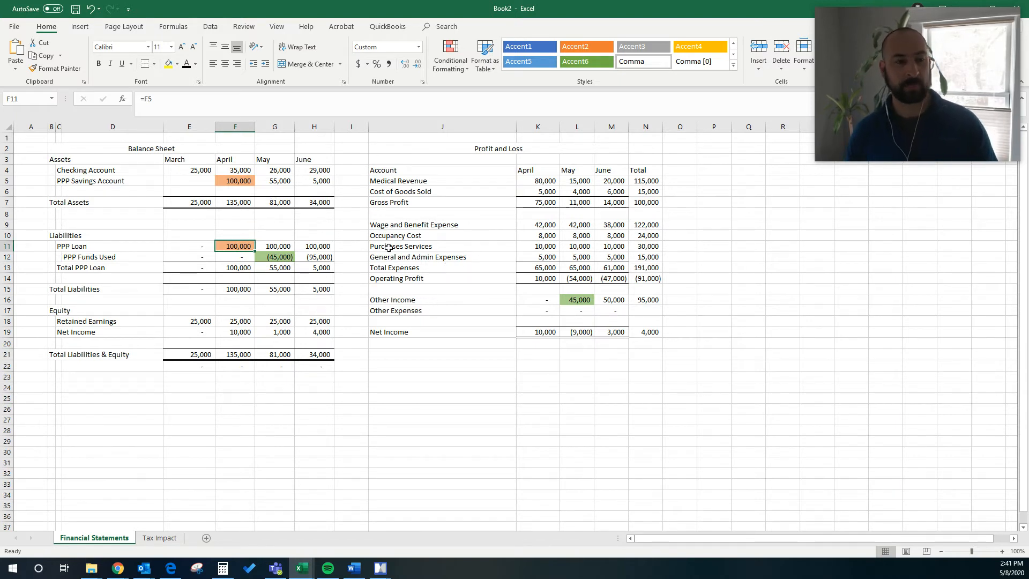
{"action": "left_click", "coordinate": [242, 180]}
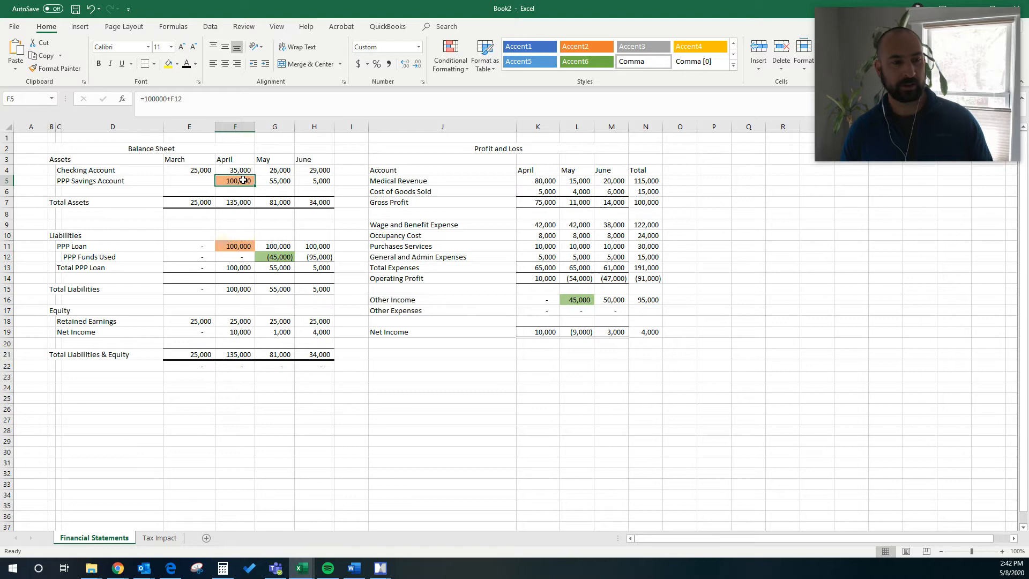
{"action": "left_click", "coordinate": [240, 244]}
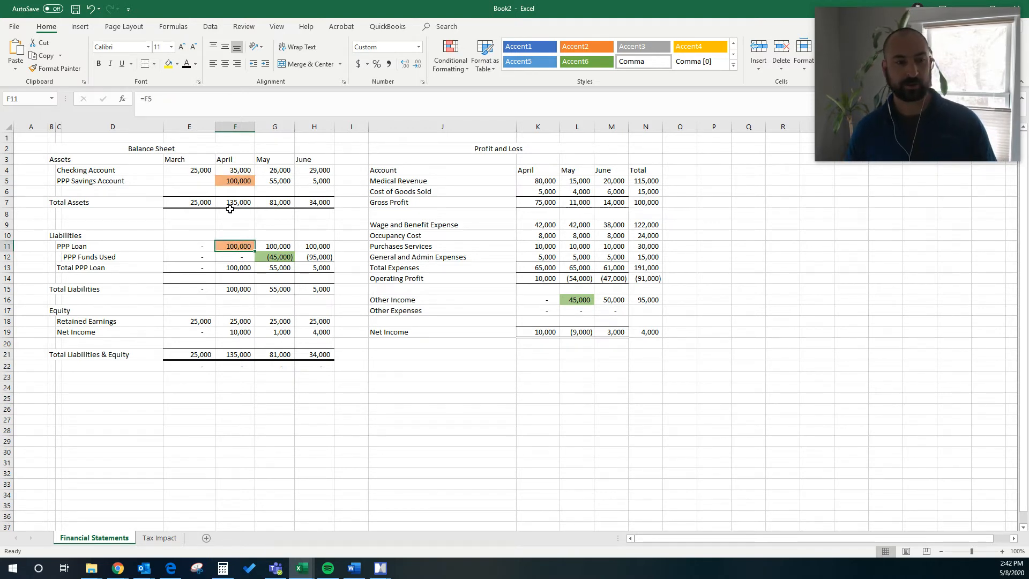
{"action": "left_click", "coordinate": [227, 181]}
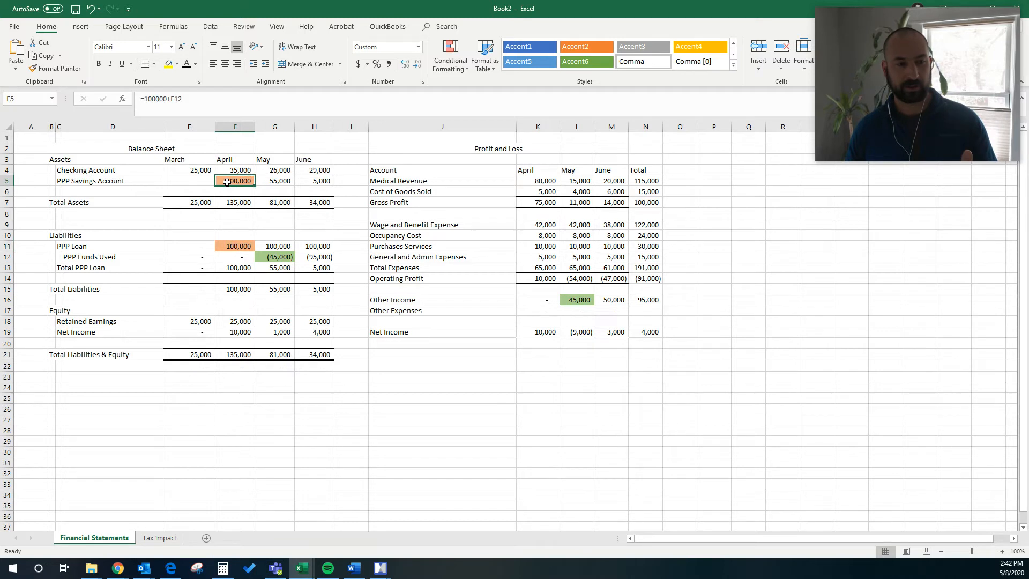
{"action": "left_click", "coordinate": [233, 247]}
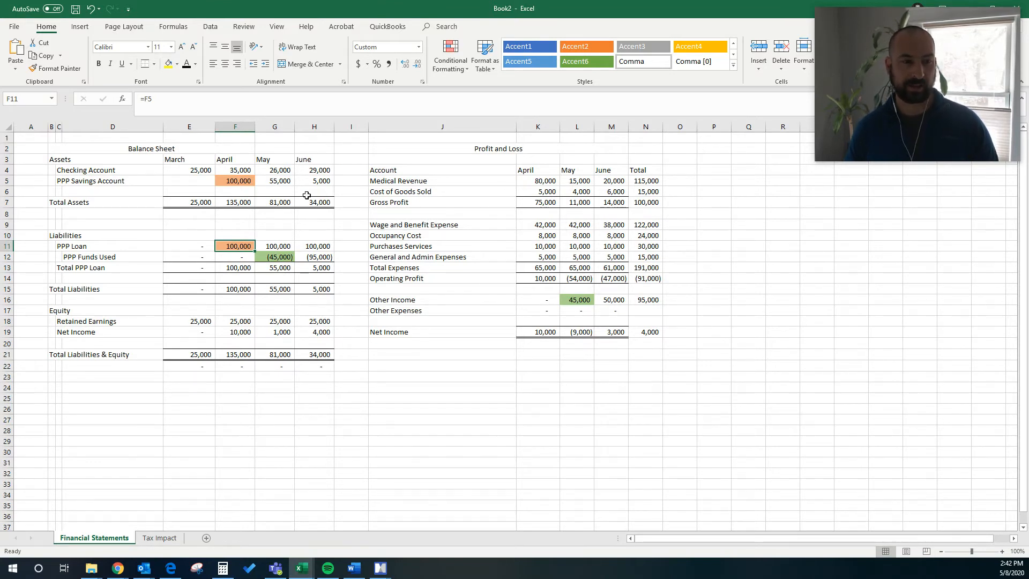
- Examine May's Profit and Loss from Medical Revenue through Gross Profit, wages and Occupancy Cost to Operating Profit and Other Income
{"action": "left_click", "coordinate": [572, 127]}
{"action": "left_click", "coordinate": [579, 180]}
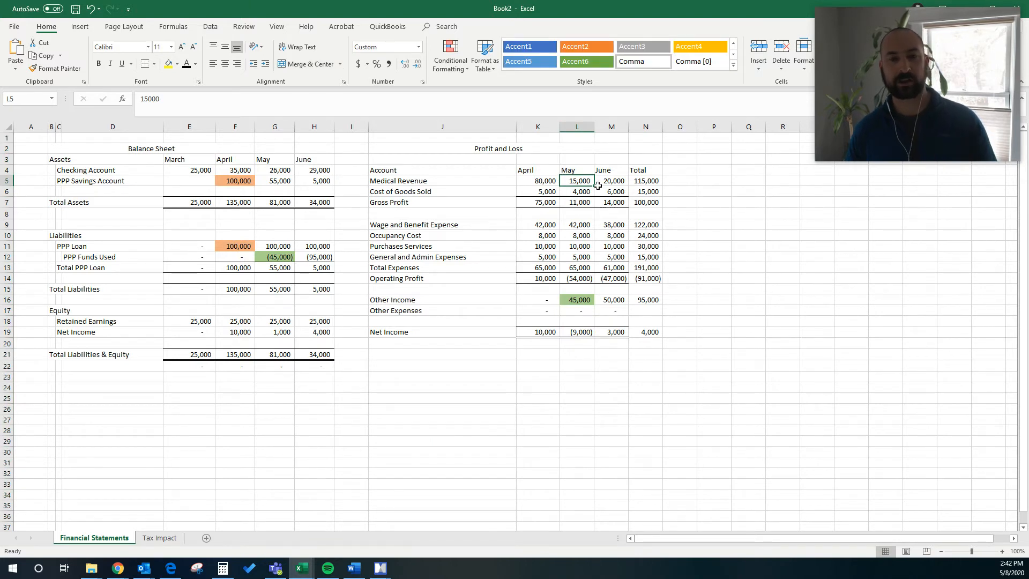
{"action": "left_click", "coordinate": [592, 193]}
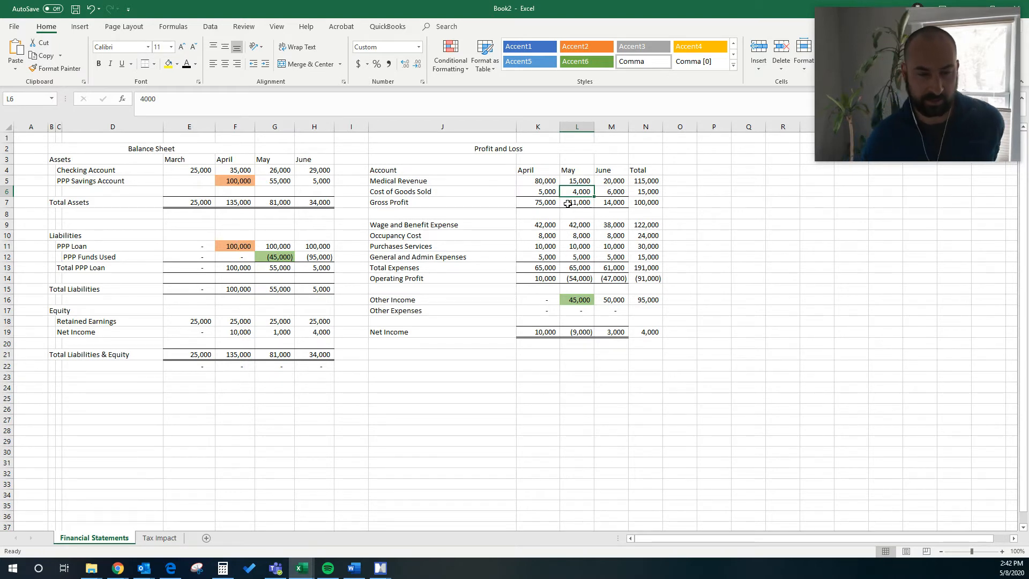
{"action": "left_click", "coordinate": [569, 203]}
{"action": "left_click", "coordinate": [578, 223]}
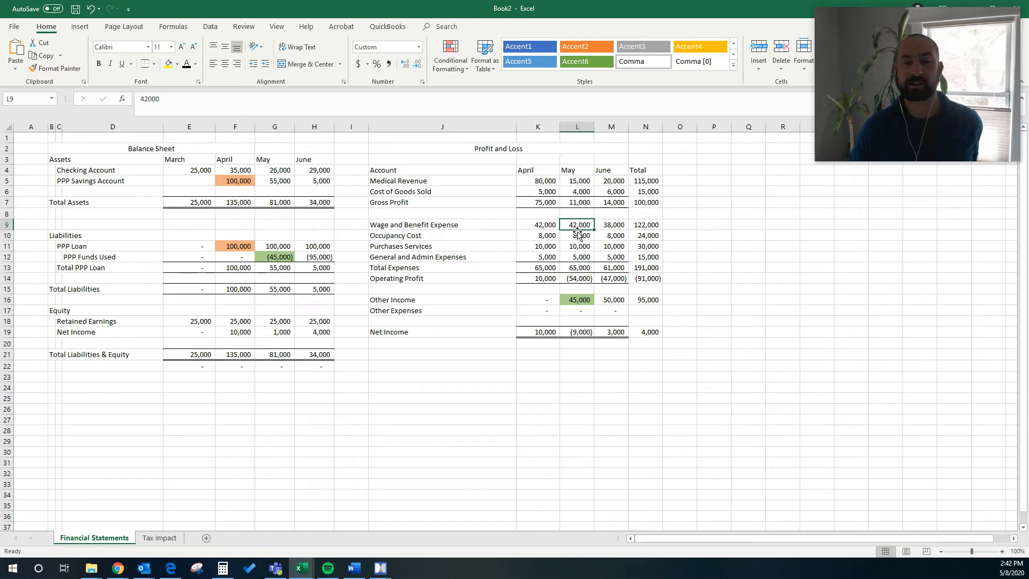
{"action": "left_click", "coordinate": [572, 239]}
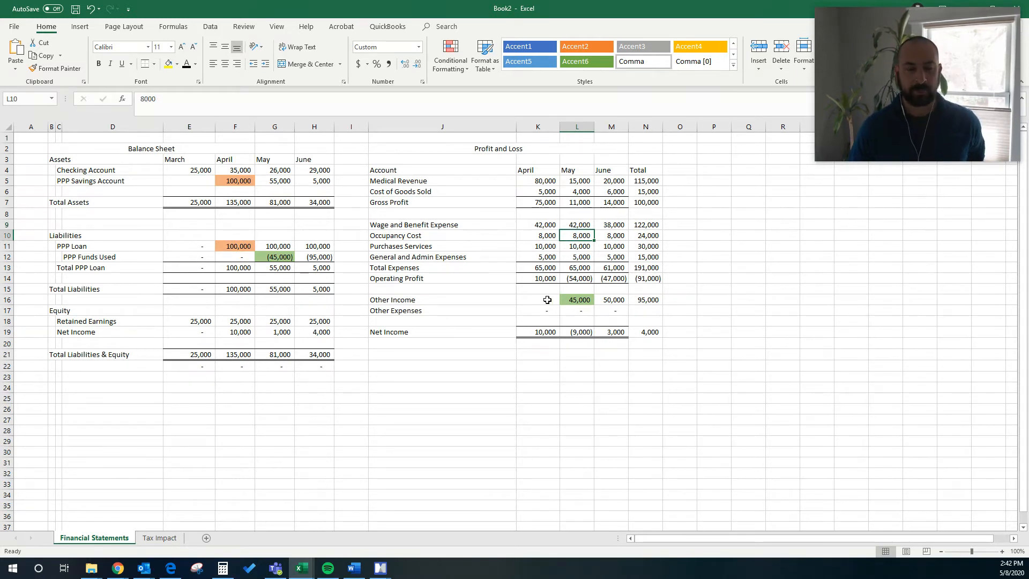
{"action": "left_click", "coordinate": [569, 280]}
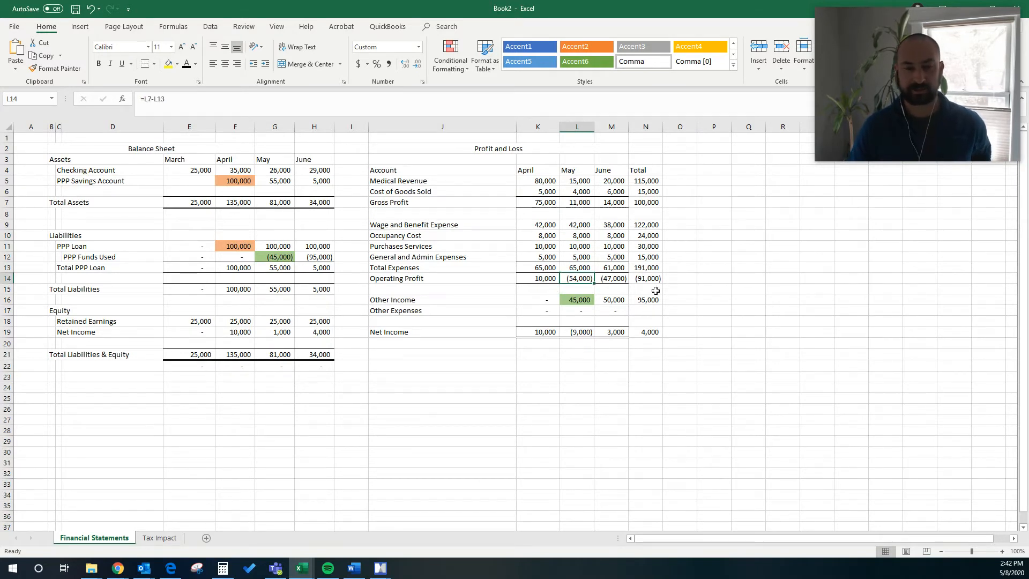
{"action": "left_click", "coordinate": [587, 299]}
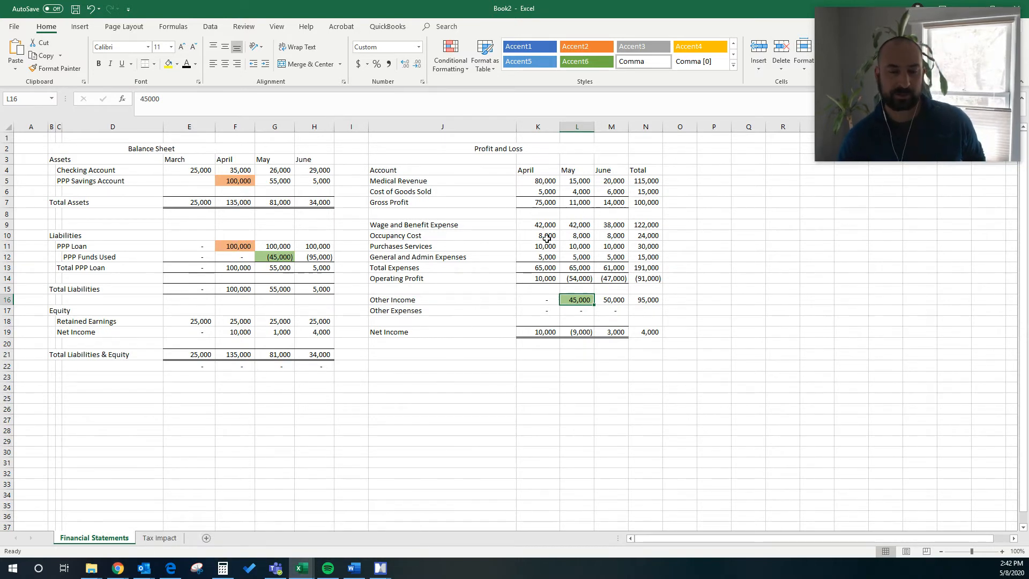
- Trace May's wages and Occupancy Cost through Other Income to PPP Funds Used and Total PPP Loan on the Balance Sheet
{"action": "left_click_drag", "start_coordinate": [577, 225], "coordinate": [576, 234]}
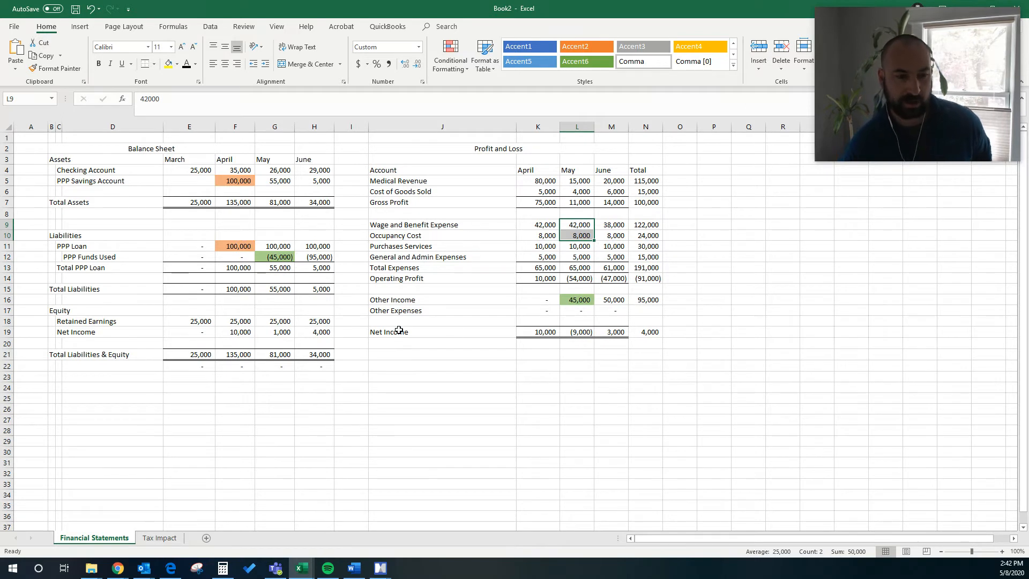
{"action": "left_click", "coordinate": [576, 302]}
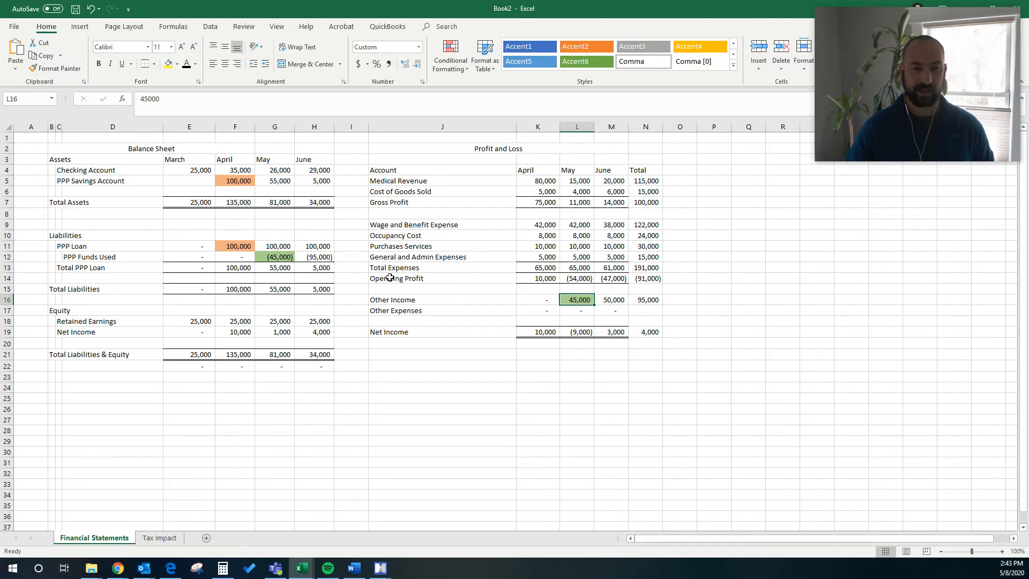
{"action": "left_click", "coordinate": [279, 257]}
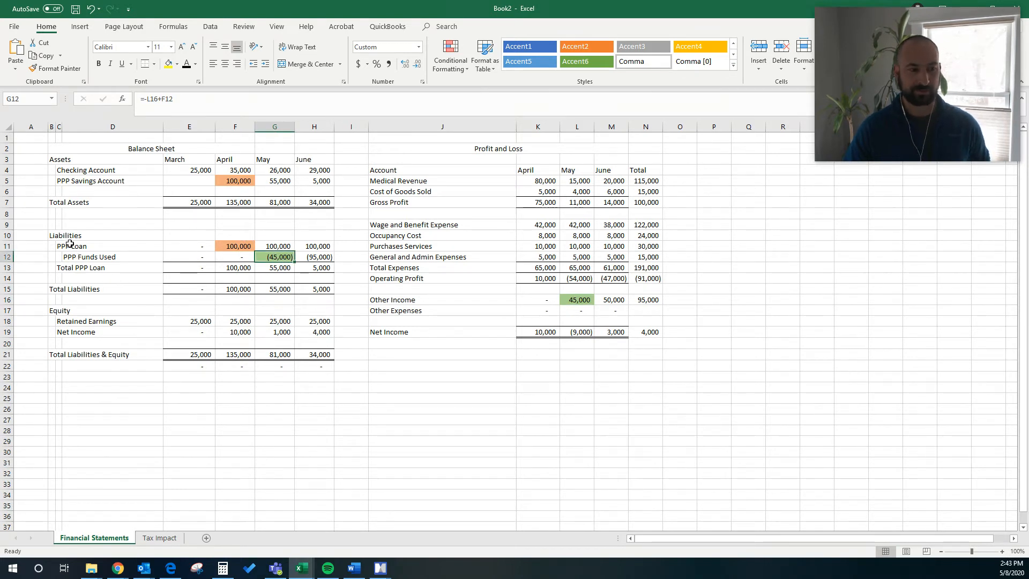
{"action": "left_click", "coordinate": [286, 267]}
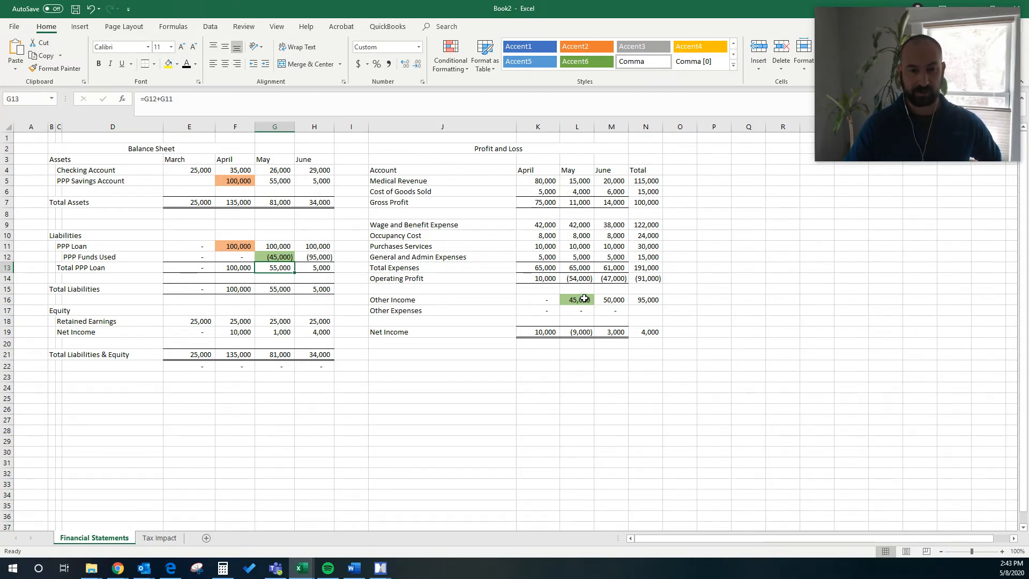
{"action": "left_click_drag", "start_coordinate": [284, 258], "coordinate": [285, 266]}
{"action": "left_click", "coordinate": [284, 266]}
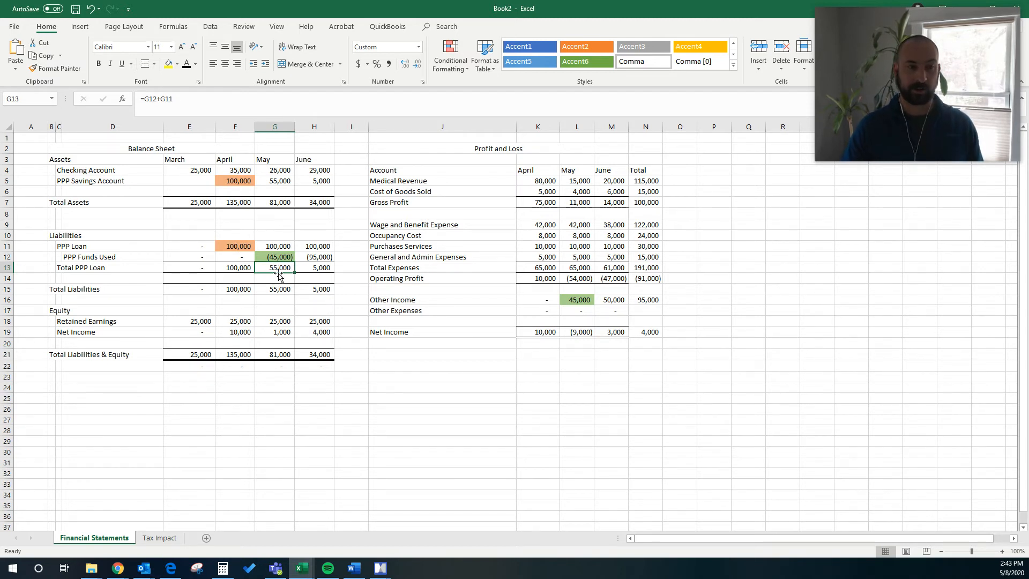
- Compare May's PPP Savings Account and Checking Account balances with the Total PPP Loan
{"action": "left_click", "coordinate": [281, 182]}
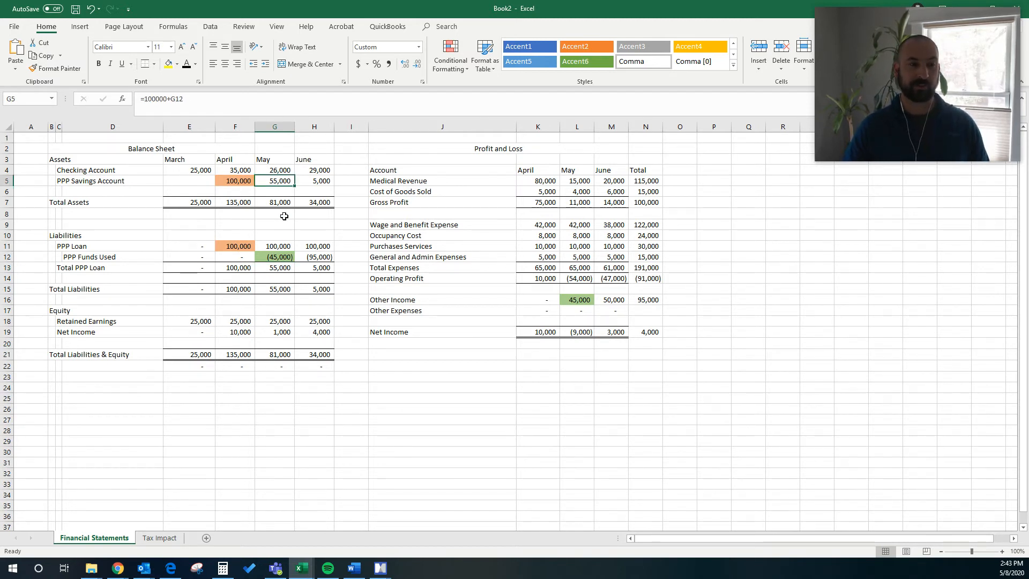
{"action": "left_click", "coordinate": [288, 172]}
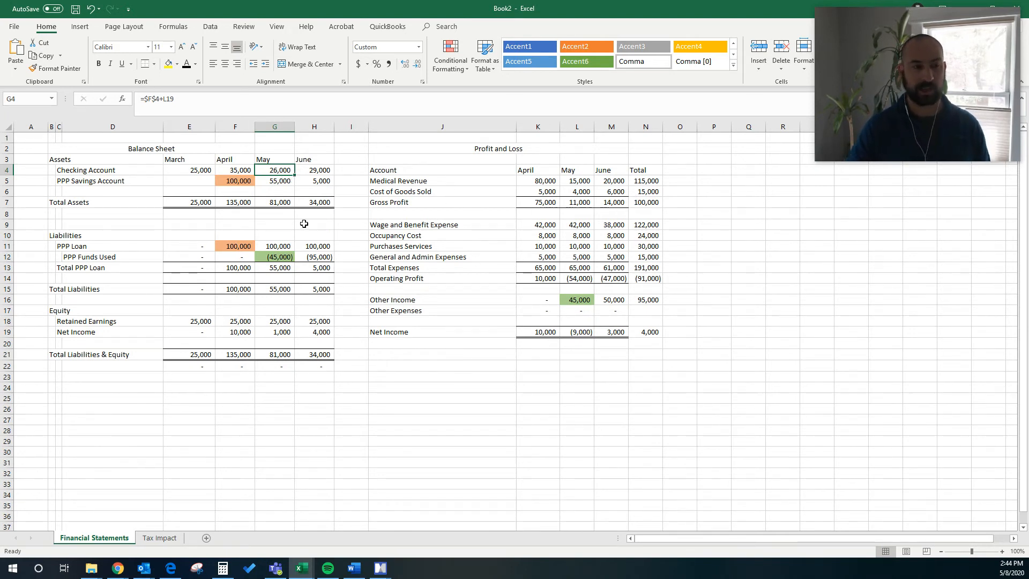
{"action": "left_click", "coordinate": [288, 268]}
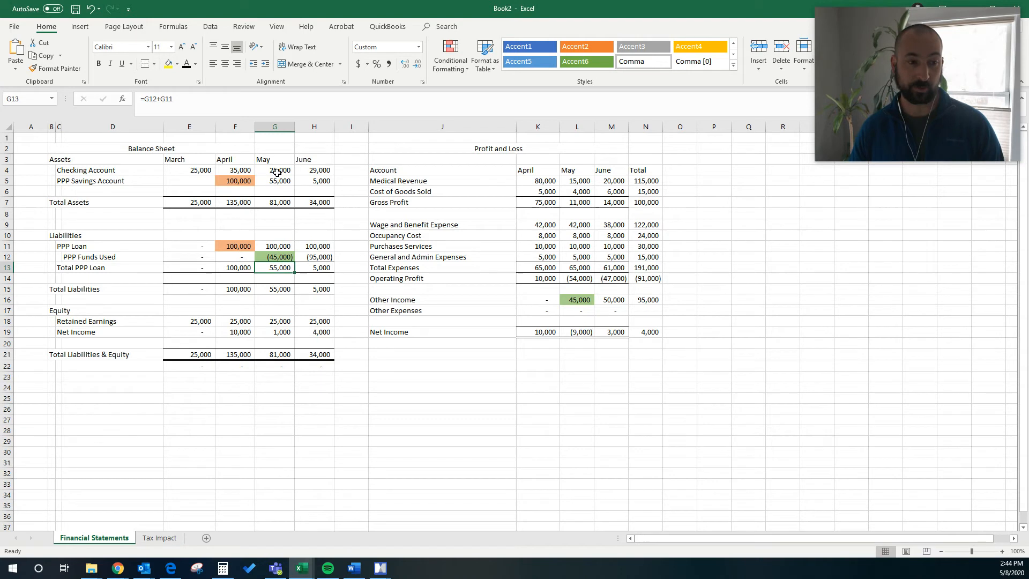
{"action": "left_click", "coordinate": [288, 184]}
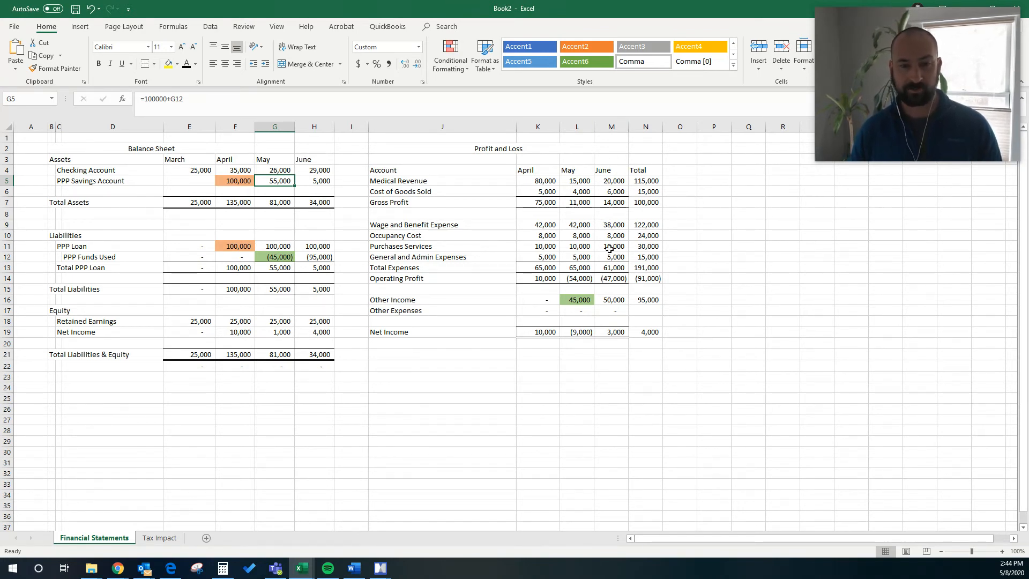
- Trace June's Other Income to PPP Funds Used and the Total PPP Loan on the Balance Sheet
{"action": "left_click", "coordinate": [608, 302]}
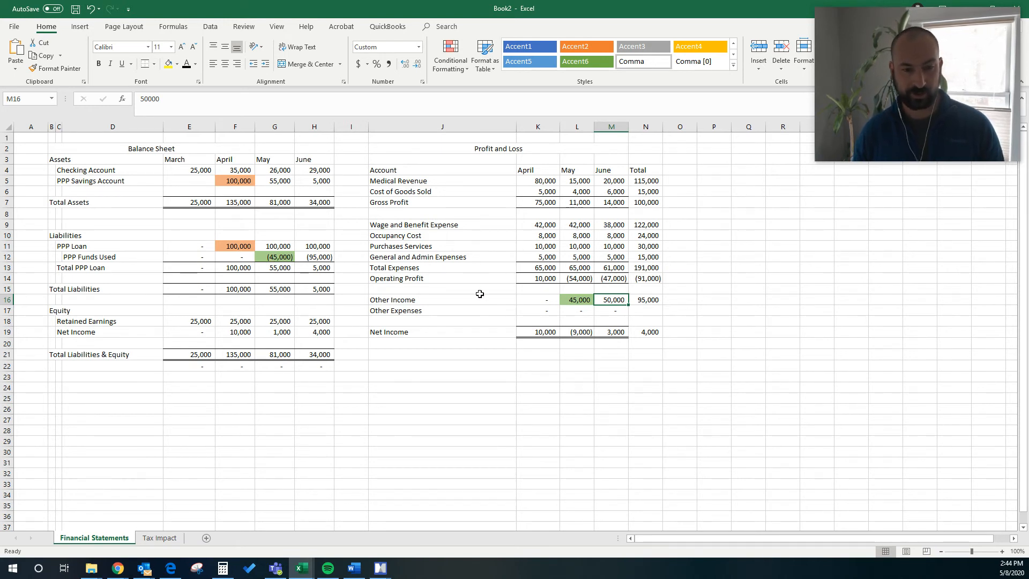
{"action": "left_click", "coordinate": [323, 258]}
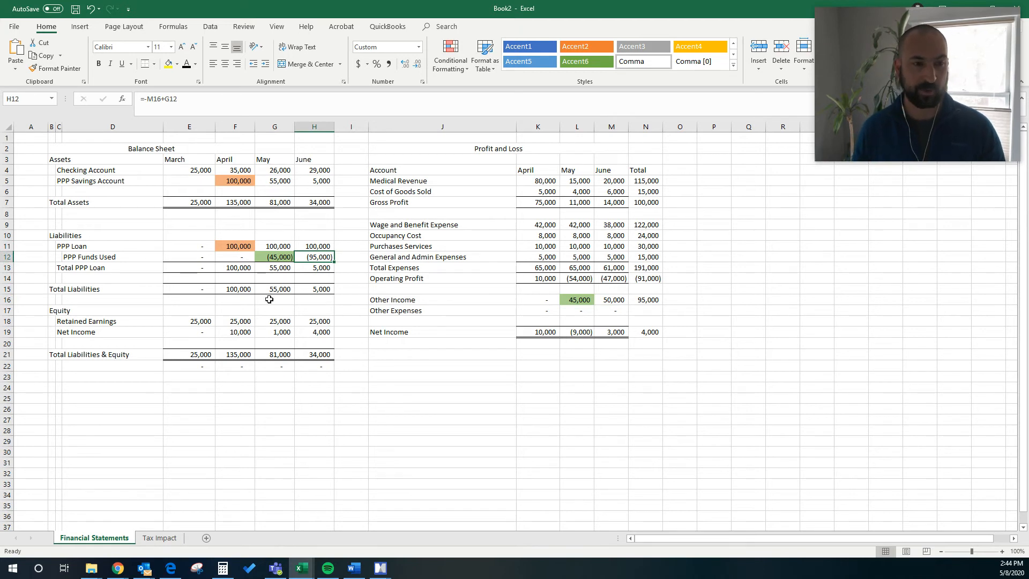
{"action": "left_click", "coordinate": [313, 271]}
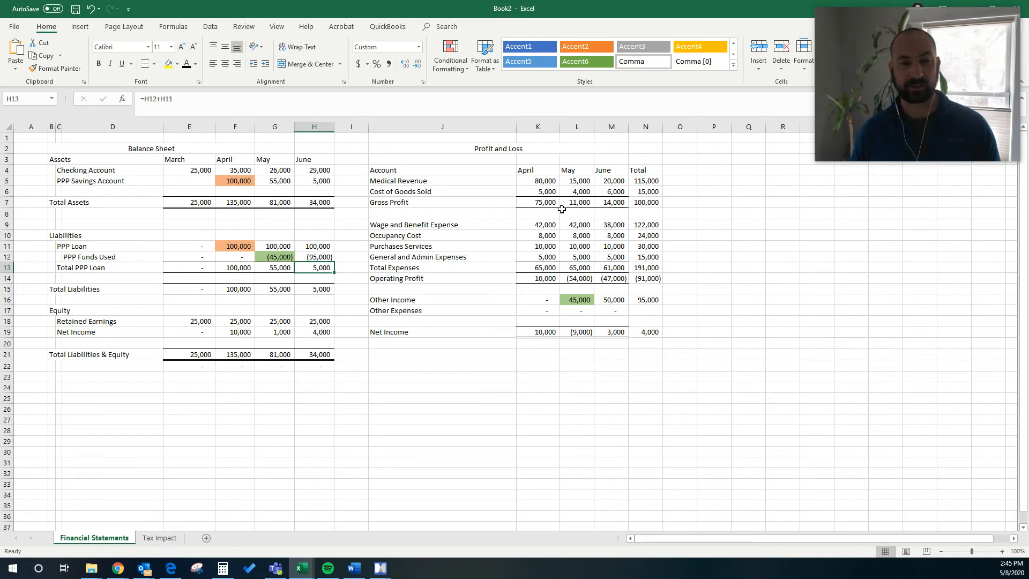
- Check May's Medical Revenue and the total Net Income, and compare May and June Net Income with Other Income
{"action": "left_click", "coordinate": [578, 180]}
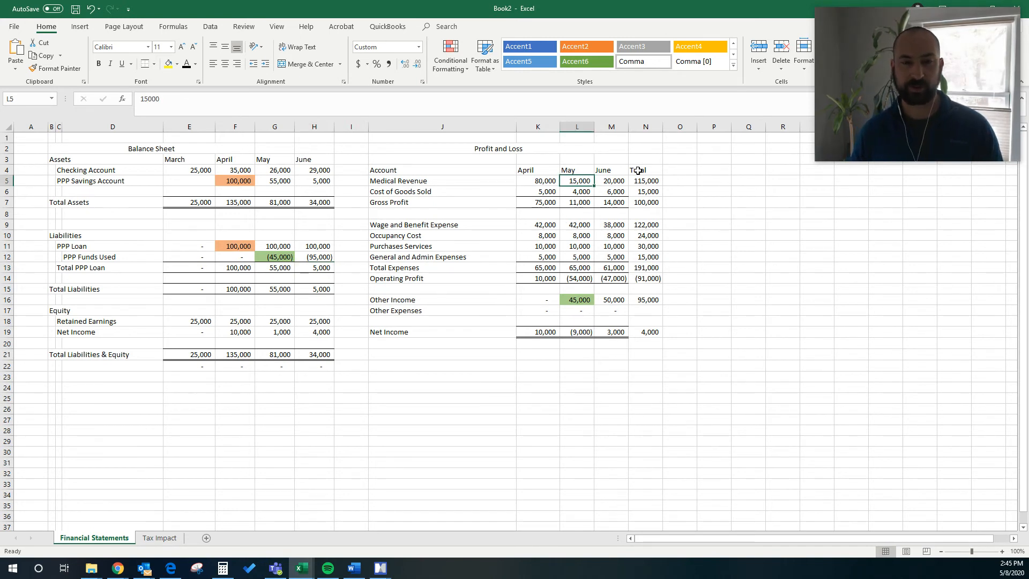
{"action": "left_click", "coordinate": [641, 333]}
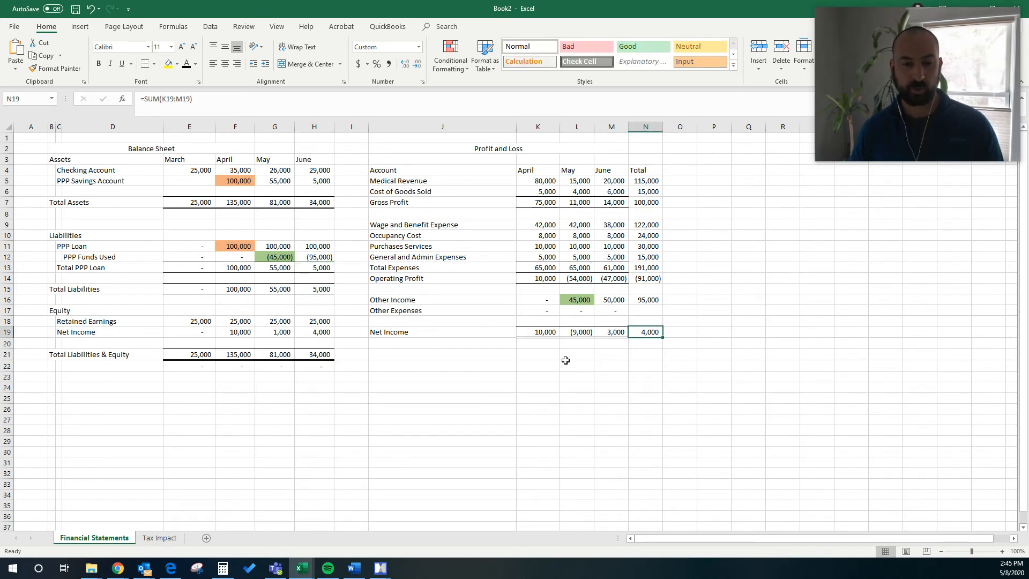
{"action": "left_click_drag", "start_coordinate": [572, 331], "coordinate": [612, 332]}
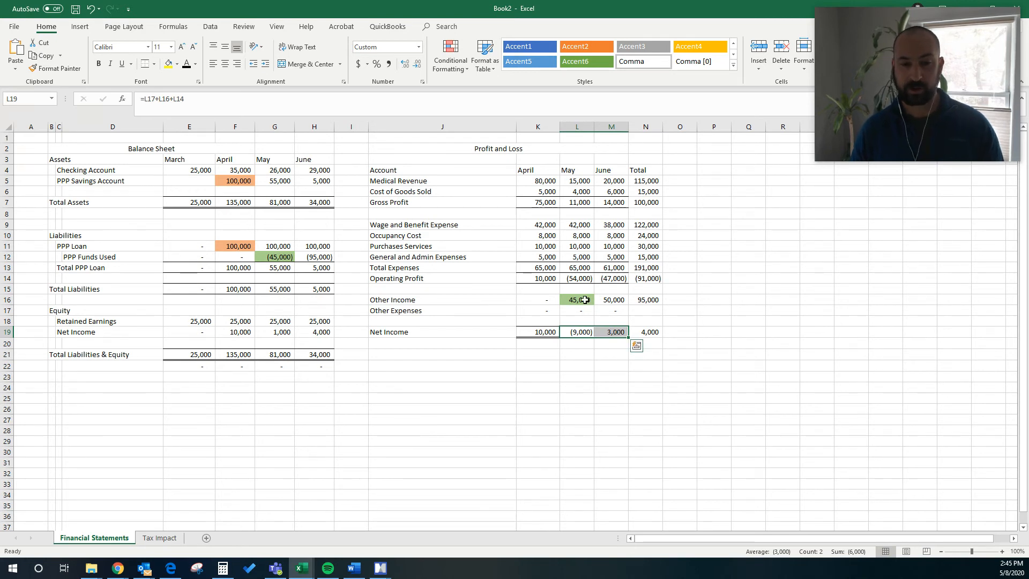
{"action": "left_click_drag", "start_coordinate": [582, 299], "coordinate": [616, 299]}
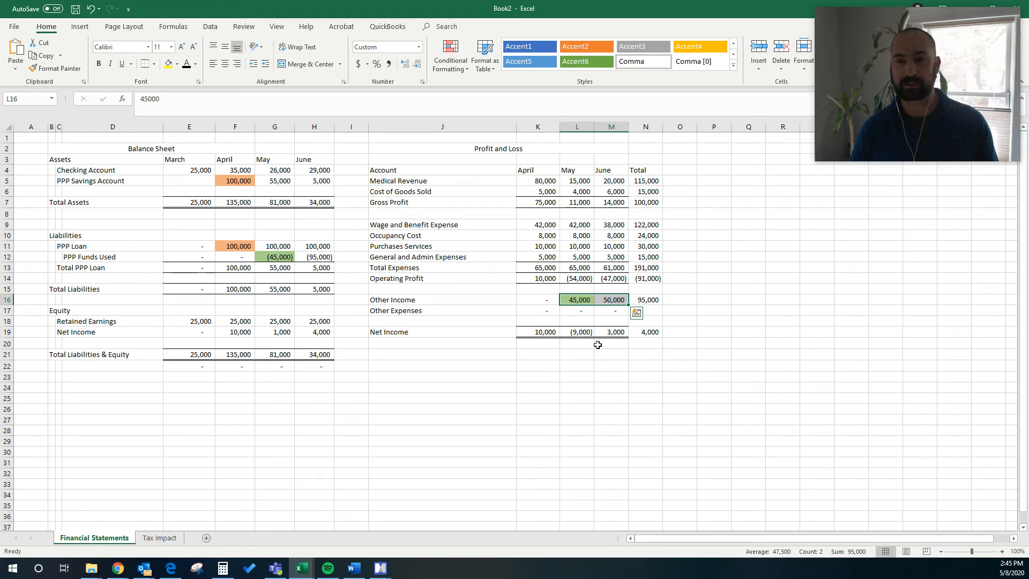
- Set Medical Revenue to 40,000 for both May and June in the Profit and Loss
{"action": "left_click", "coordinate": [569, 182]}
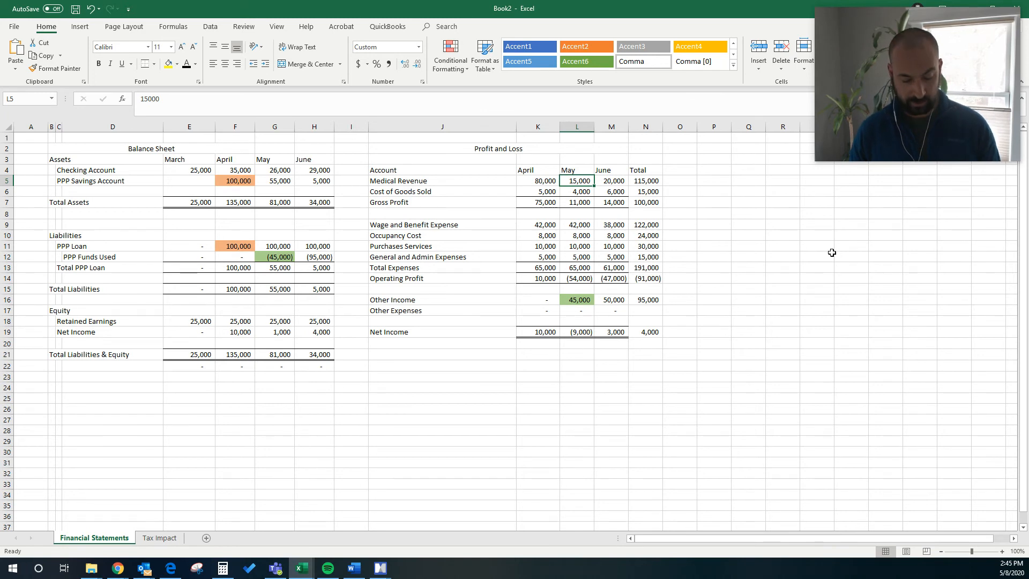
{"action": "type", "text": "40000"}
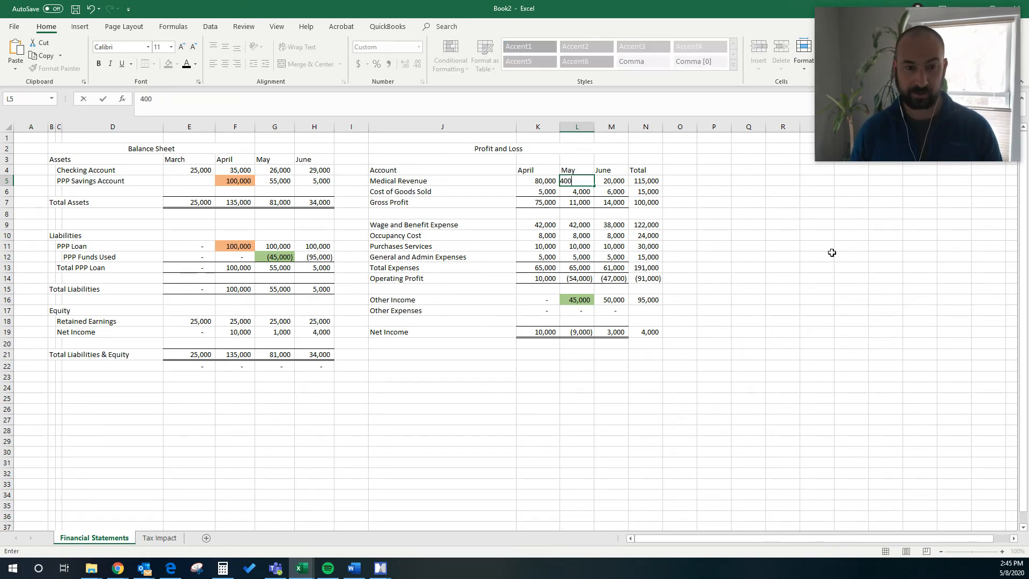
{"action": "key", "text": "Tab"}
{"action": "type", "text": "40,000"}
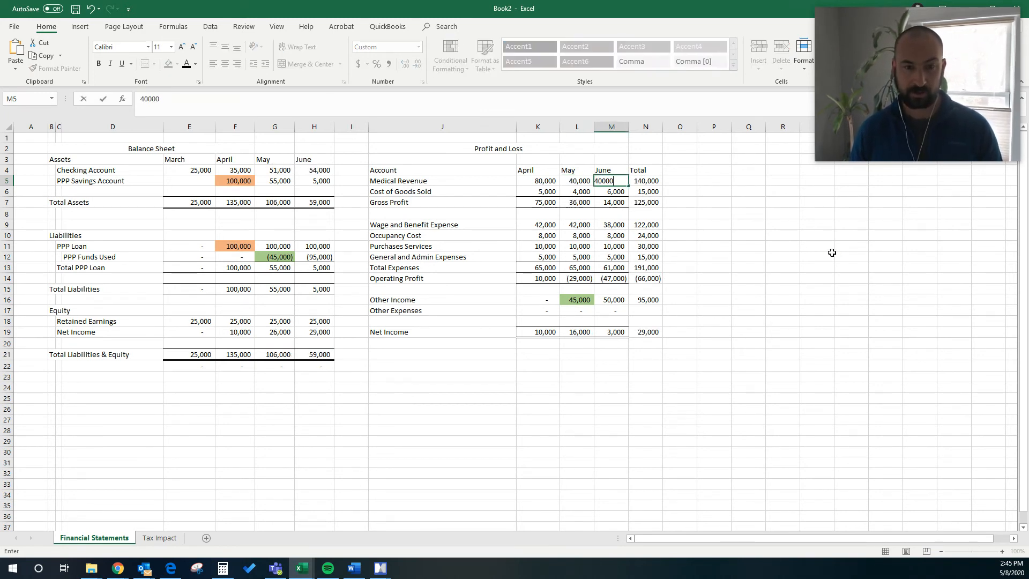
{"action": "key", "text": "Tab"}
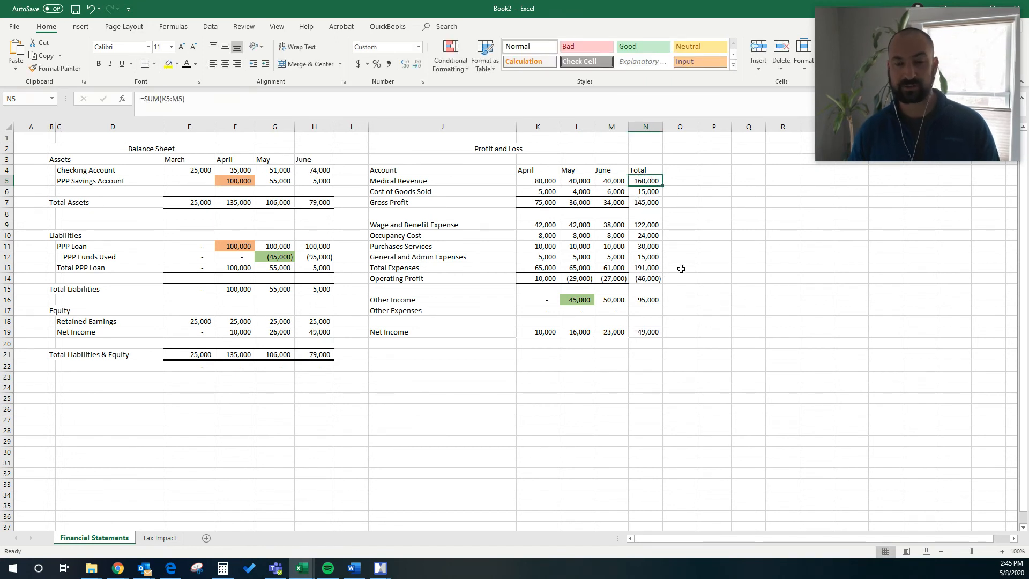
- Examine May and June Other Income and Net Income against Medical Revenue and May's Wage and Benefit Expense
{"action": "left_click_drag", "start_coordinate": [574, 301], "coordinate": [612, 298]}
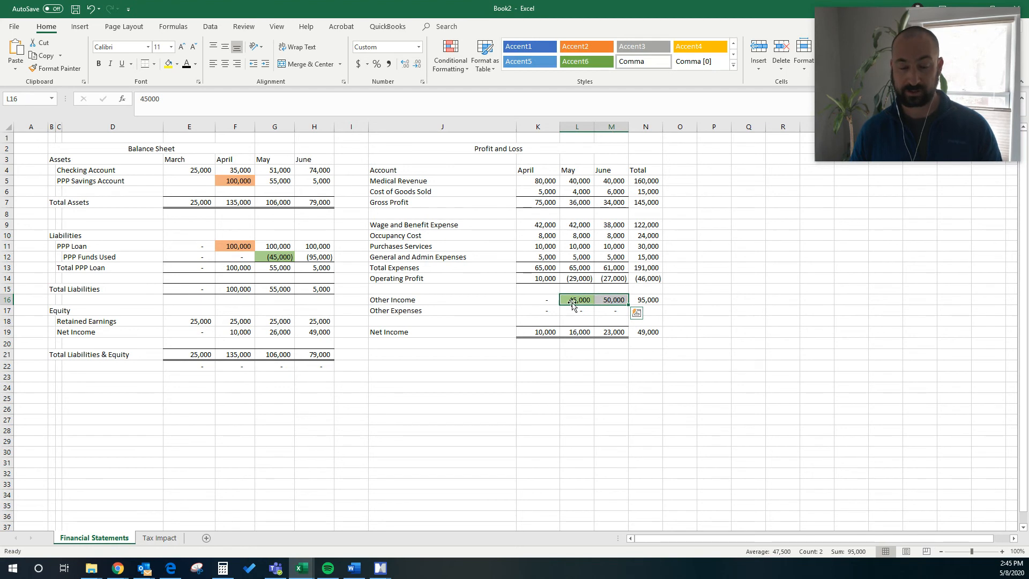
{"action": "left_click_drag", "start_coordinate": [576, 333], "coordinate": [606, 332]}
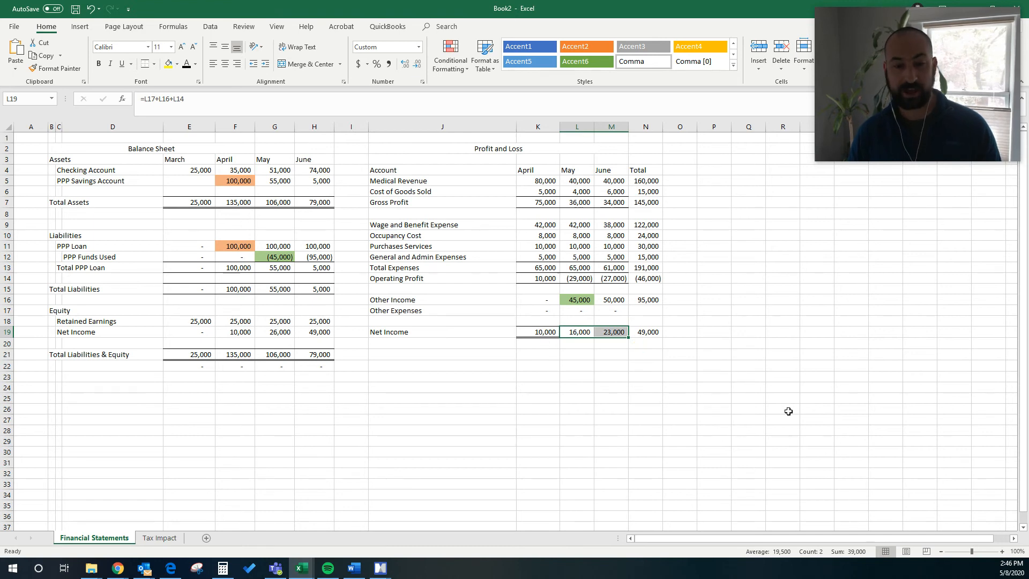
{"action": "mouse_move", "coordinate": [641, 347]}
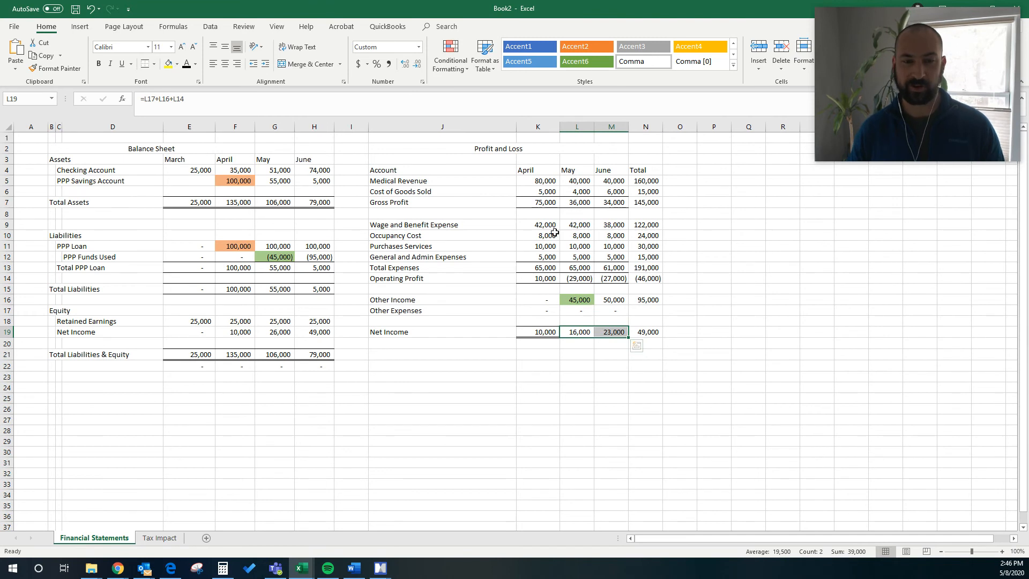
{"action": "left_click", "coordinate": [577, 227]}
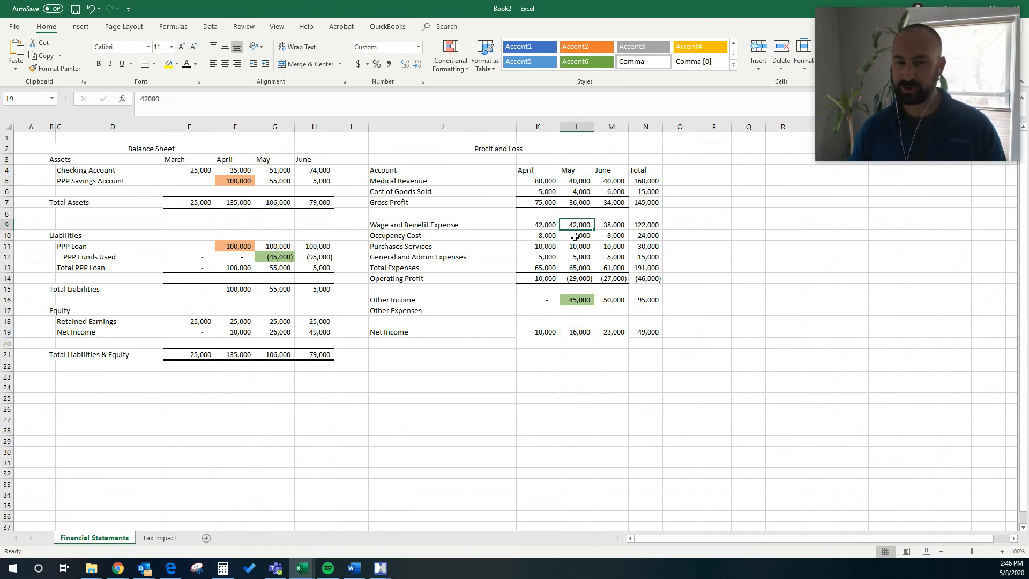
{"action": "left_click_drag", "start_coordinate": [587, 183], "coordinate": [584, 187]}
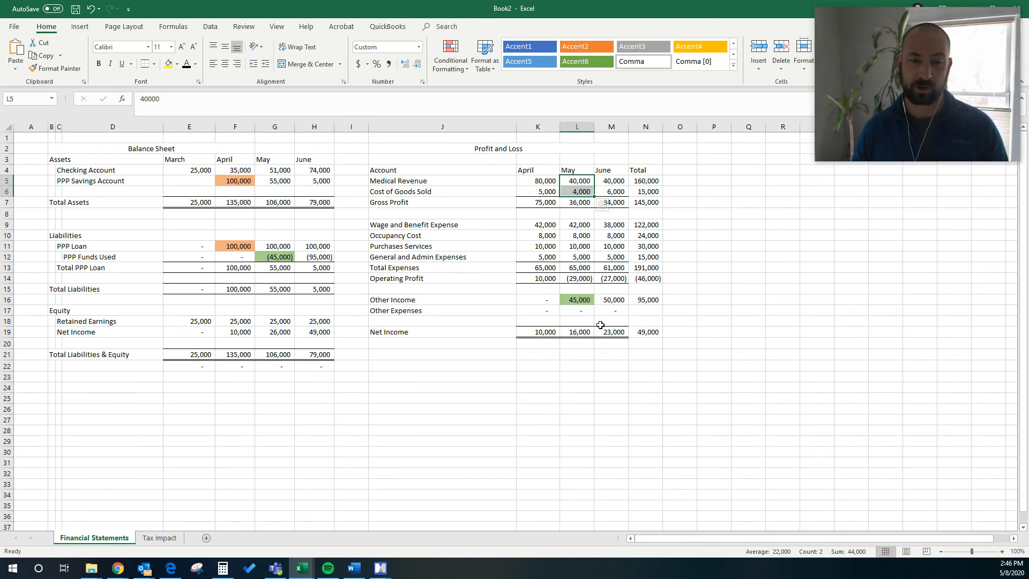
{"action": "left_click_drag", "start_coordinate": [587, 333], "coordinate": [611, 332]}
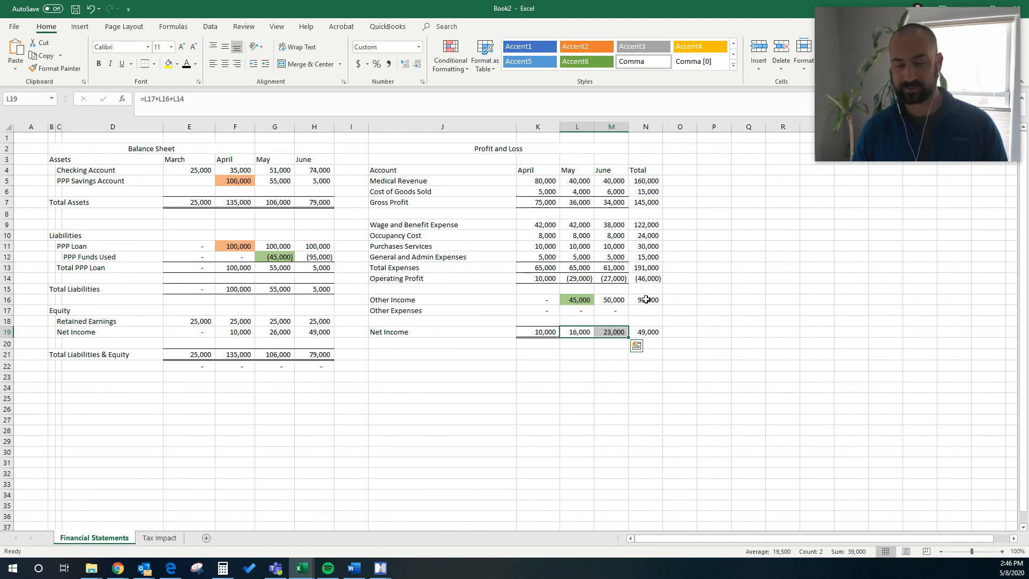
{"action": "left_click_drag", "start_coordinate": [578, 181], "coordinate": [614, 182]}
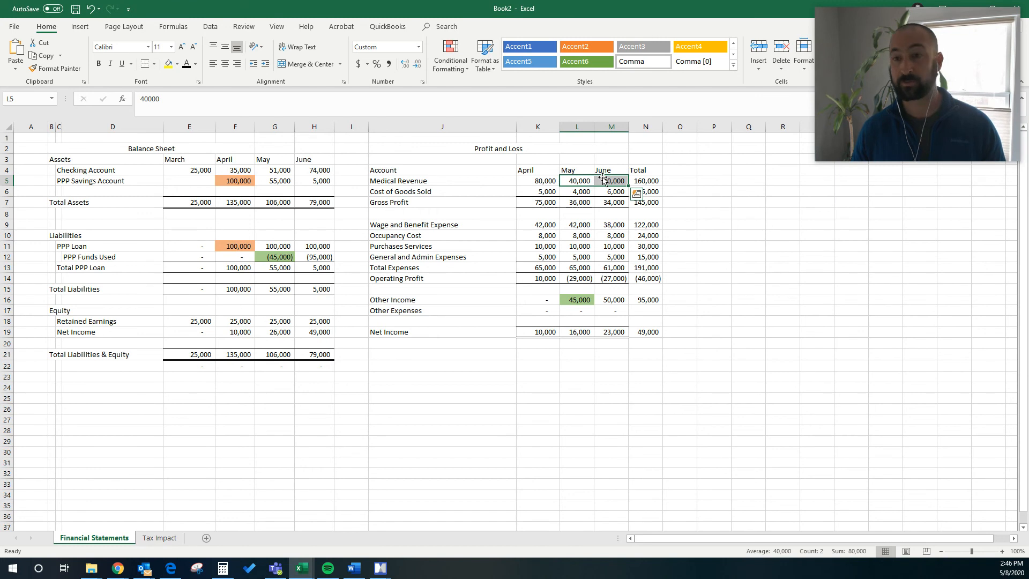
- Review the Medical Revenue row from April to June and the expense lines from Wage and Benefit Expense to Total Expenses
{"action": "left_click", "coordinate": [359, 444]}
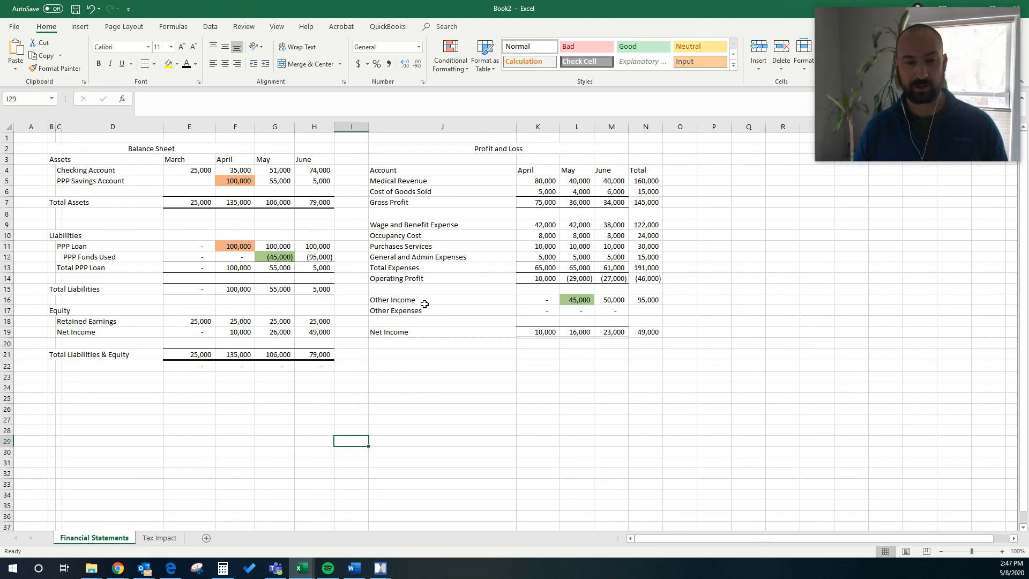
{"action": "left_click_drag", "start_coordinate": [399, 182], "coordinate": [610, 179]}
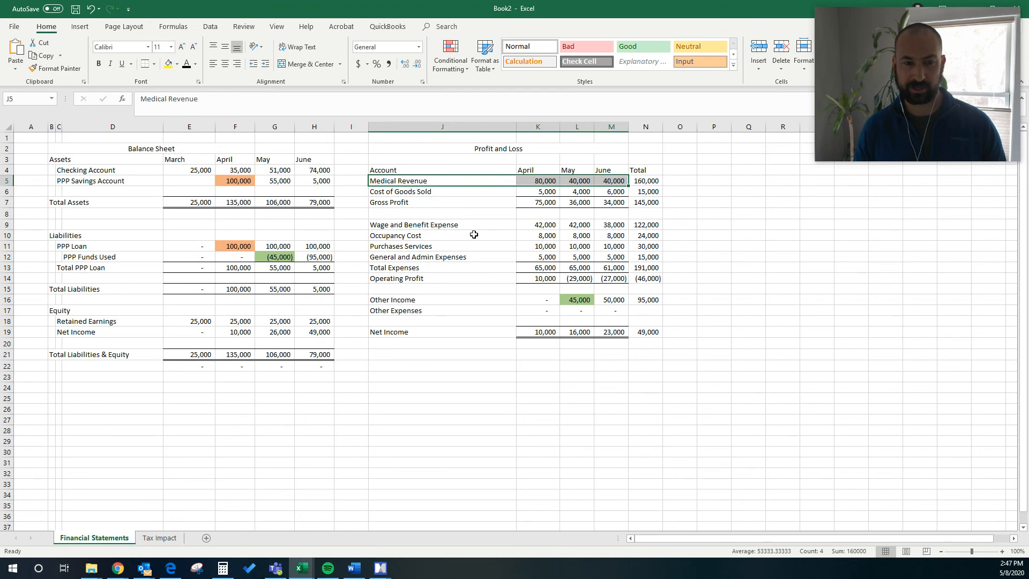
{"action": "left_click", "coordinate": [407, 225]}
{"action": "left_click_drag", "start_coordinate": [407, 225], "coordinate": [407, 265]}
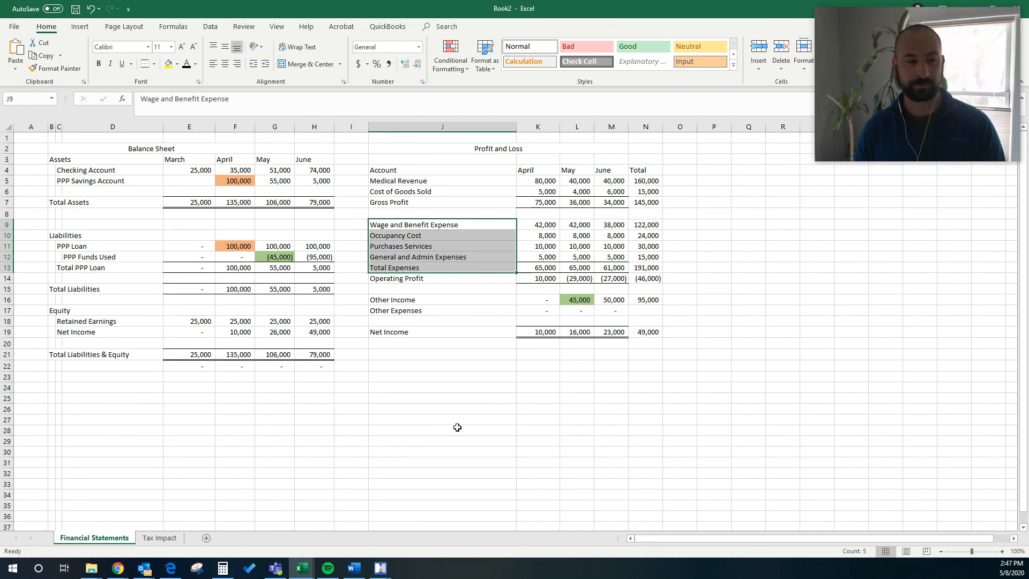
{"action": "left_click", "coordinate": [438, 378]}
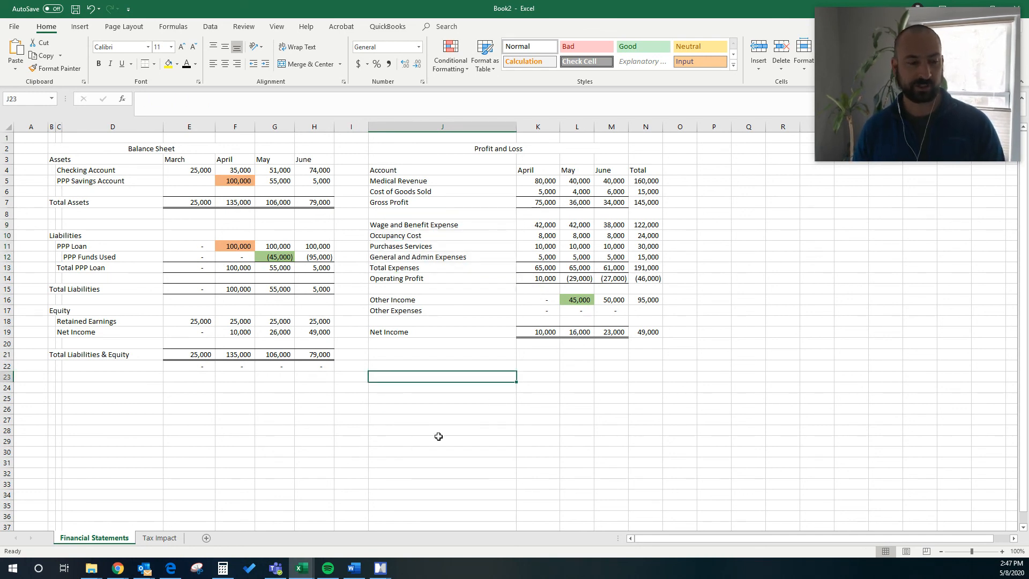